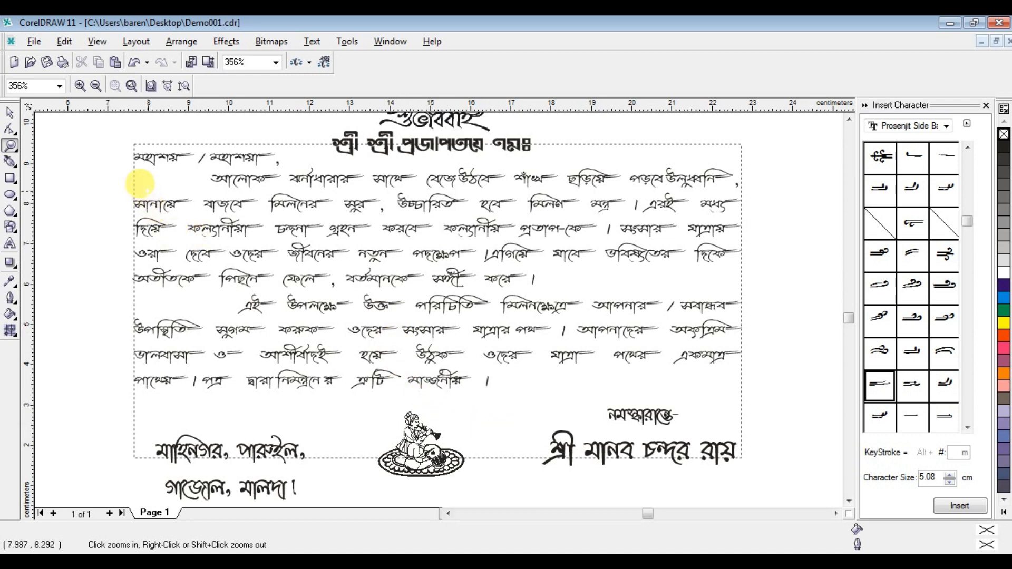
Step: Examine the finished invitation paragraph with its decorative word-end strokes up close
left_click_drag(111, 129, 482, 303)
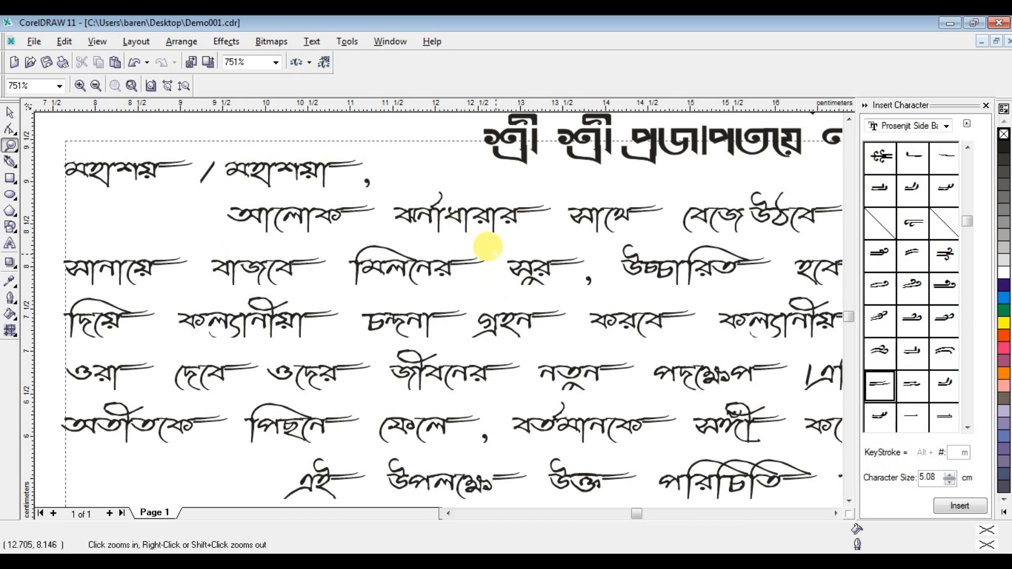
right_click(487, 245)
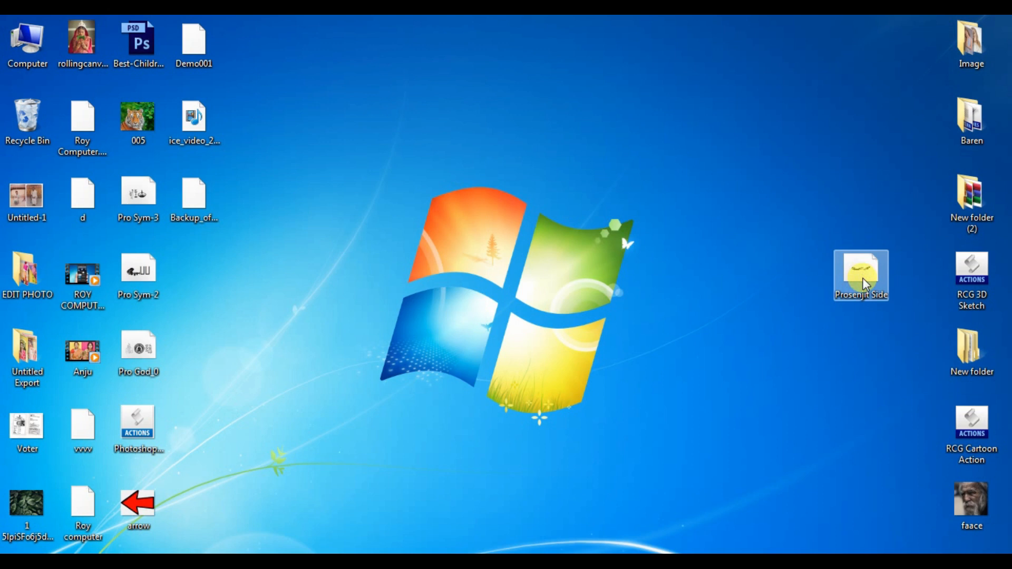
Step: Install the Prosenjit Side font file from the desktop
left_click(861, 276)
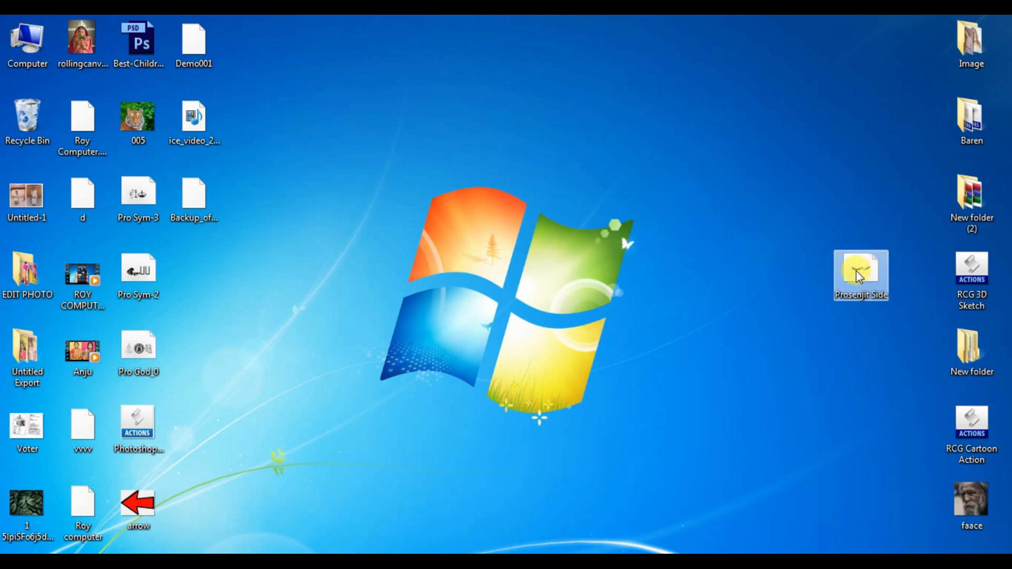
right_click(858, 275)
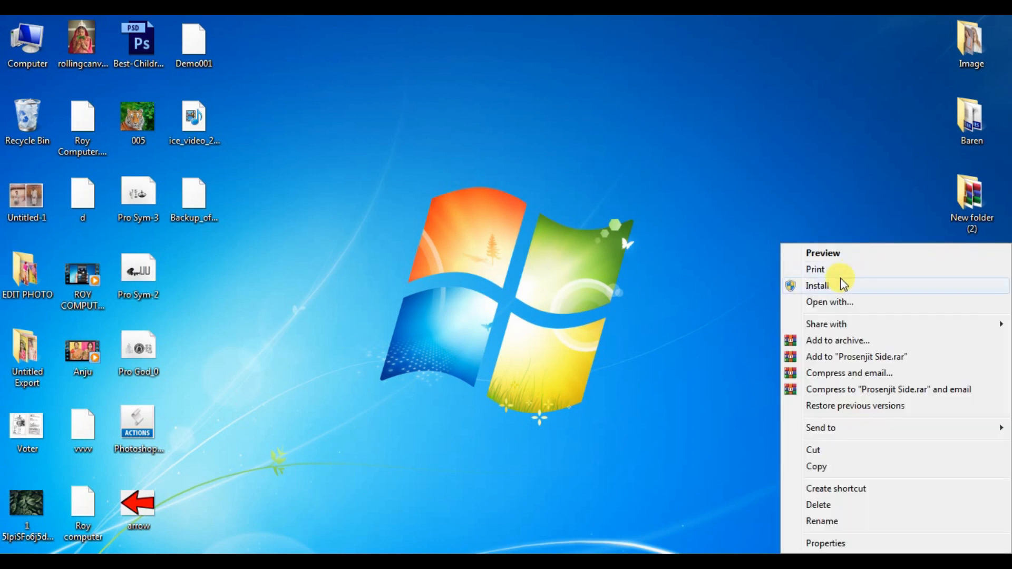
left_click(825, 288)
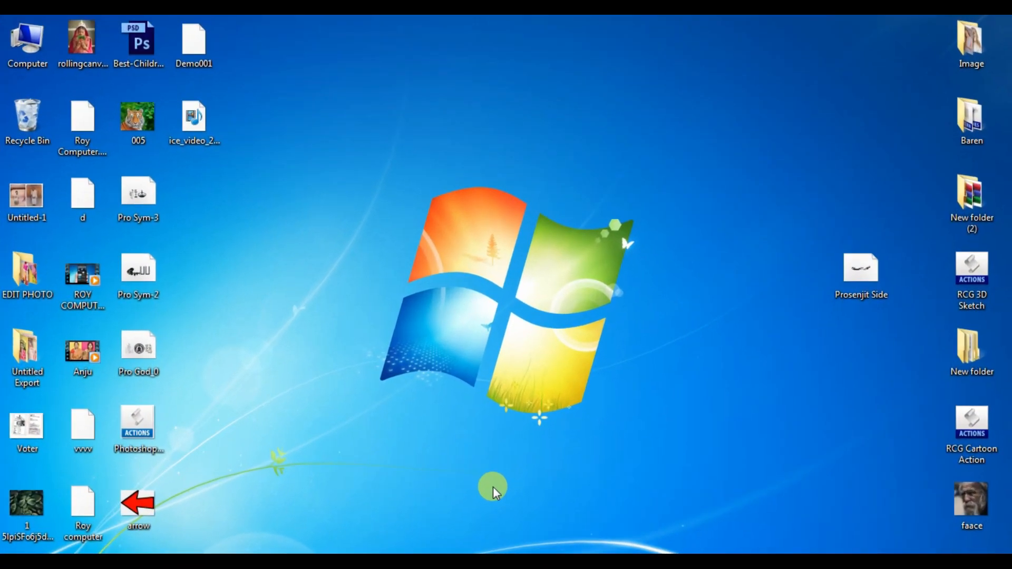
Step: Start CorelDRAW 11 and open the Demo001 drawing from the desktop
key("super")
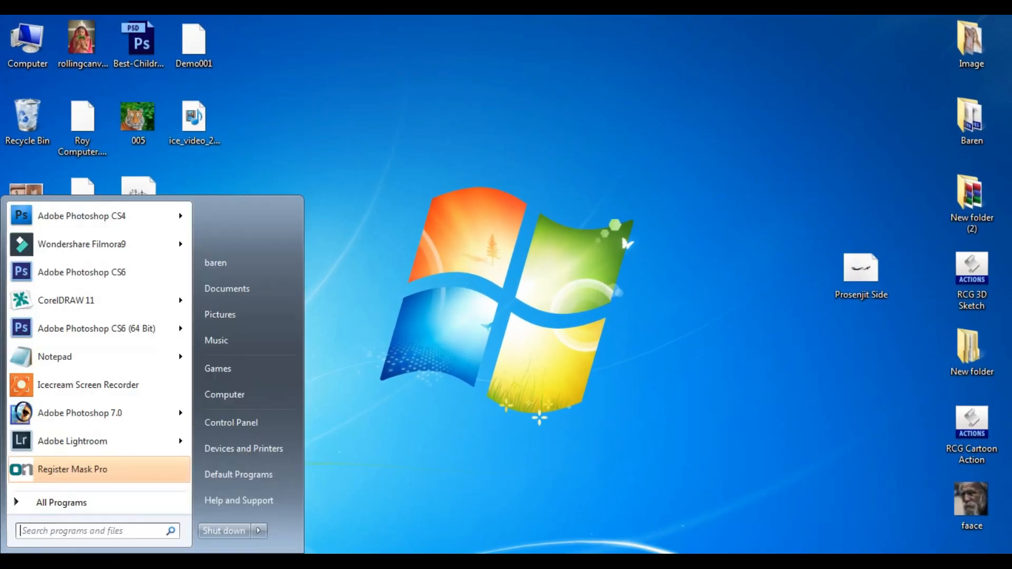
left_click(65, 300)
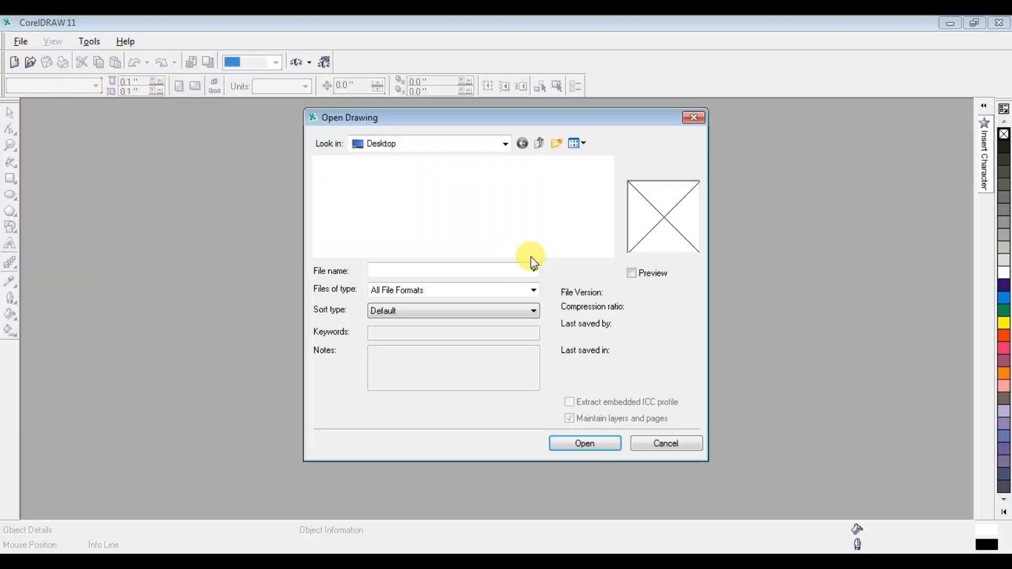
left_click(609, 252)
left_click(608, 252)
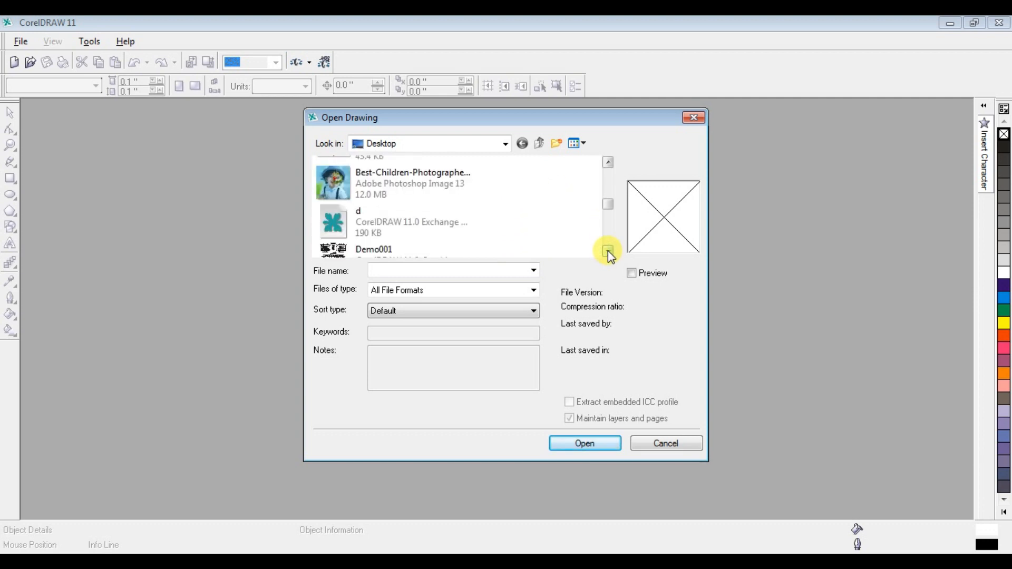
left_click(379, 235)
left_click(607, 445)
Step: Make sure the Insert Character docker is enabled and expand it beside the invitation page
left_click(10, 145)
left_click_drag(378, 185, 625, 358)
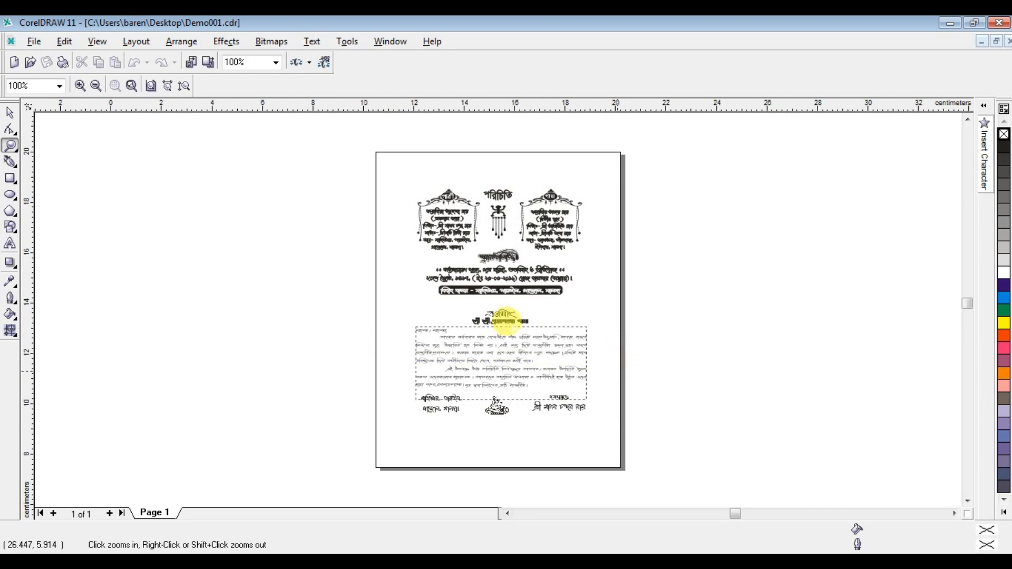
left_click(312, 41)
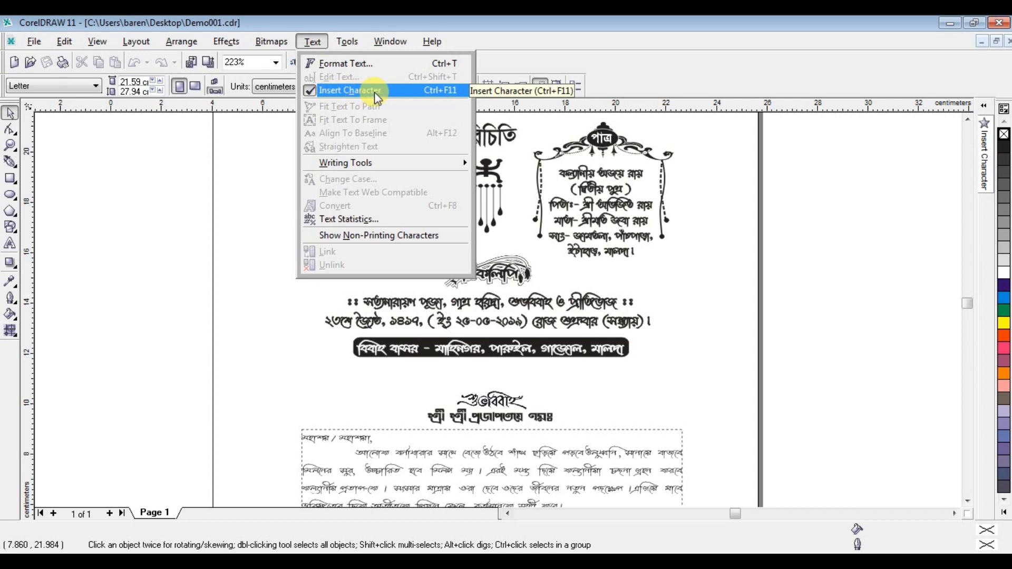
left_click(316, 90)
left_click(306, 40)
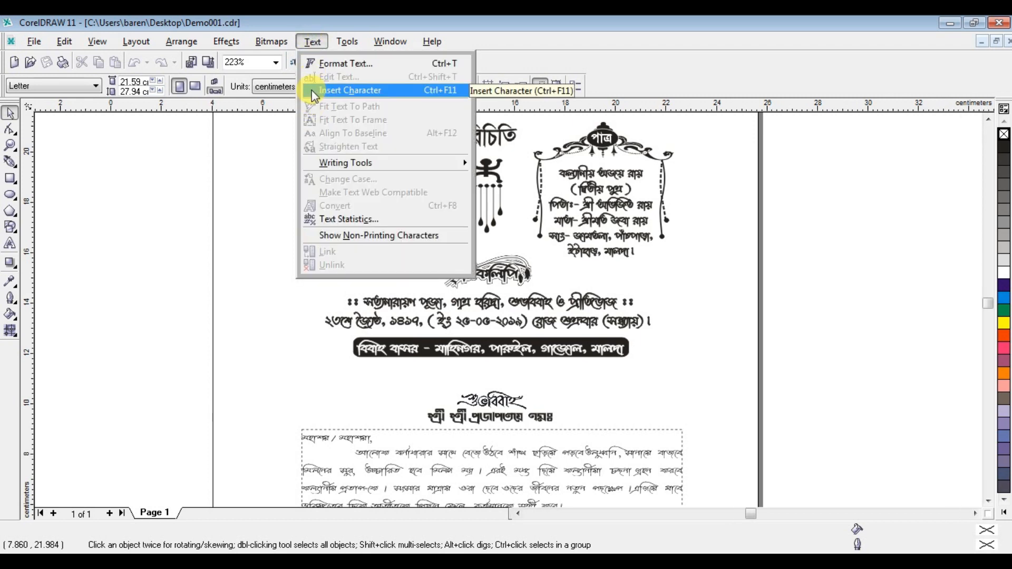
left_click(311, 90)
left_click(312, 41)
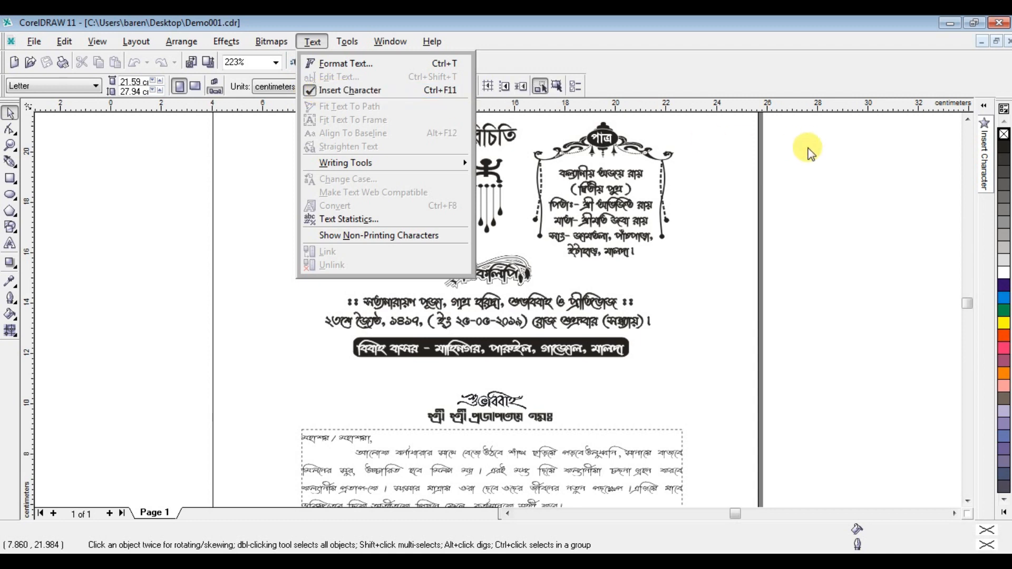
left_click(833, 170)
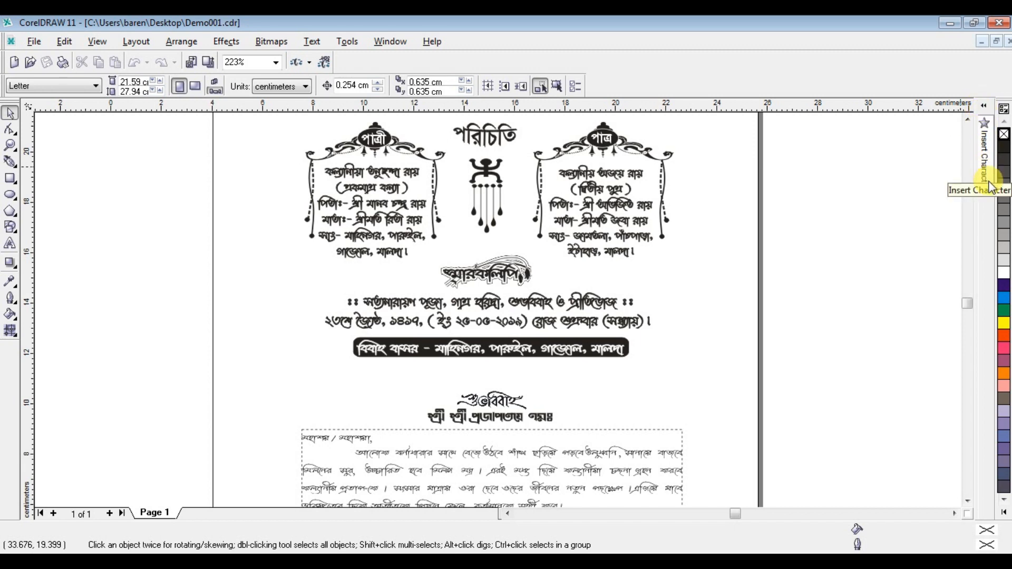
left_click(984, 107)
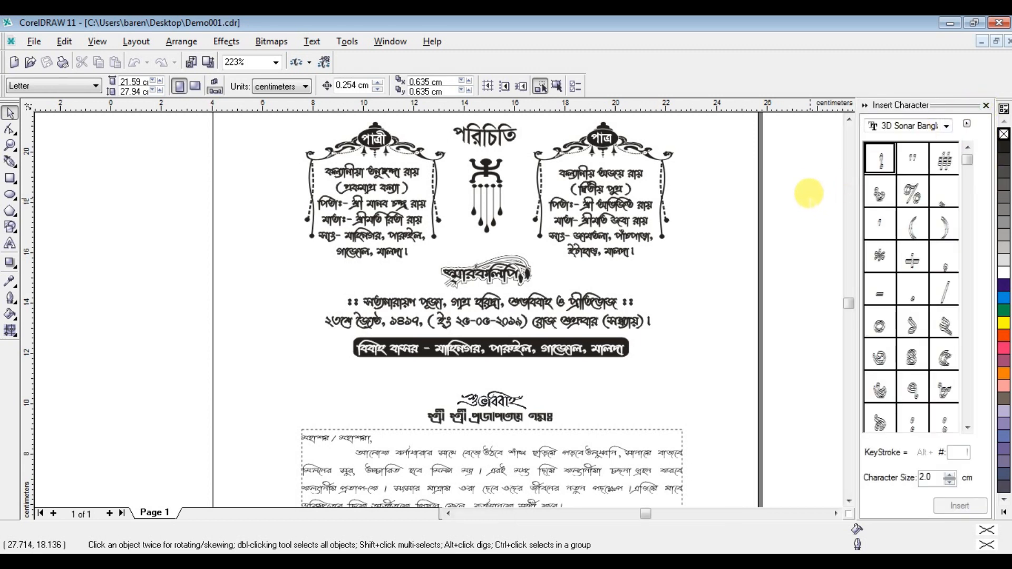
Step: Set the Insert Character font to Prosenjit Side Bar, with the invitation's body paragraph in view
left_click(10, 145)
scroll(654, 474, "down", 2)
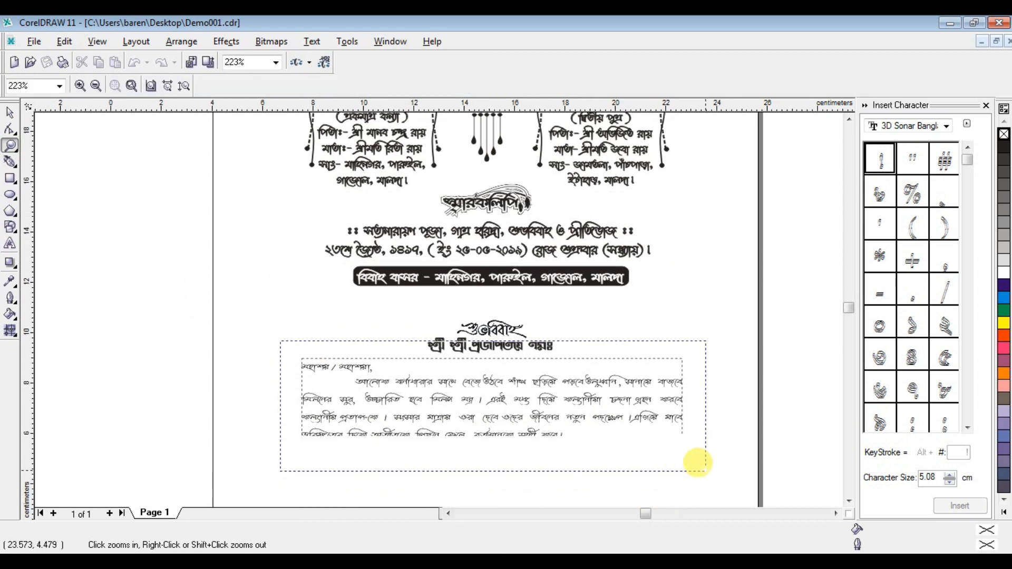
left_click(675, 451)
left_click_drag(67, 261, 830, 474)
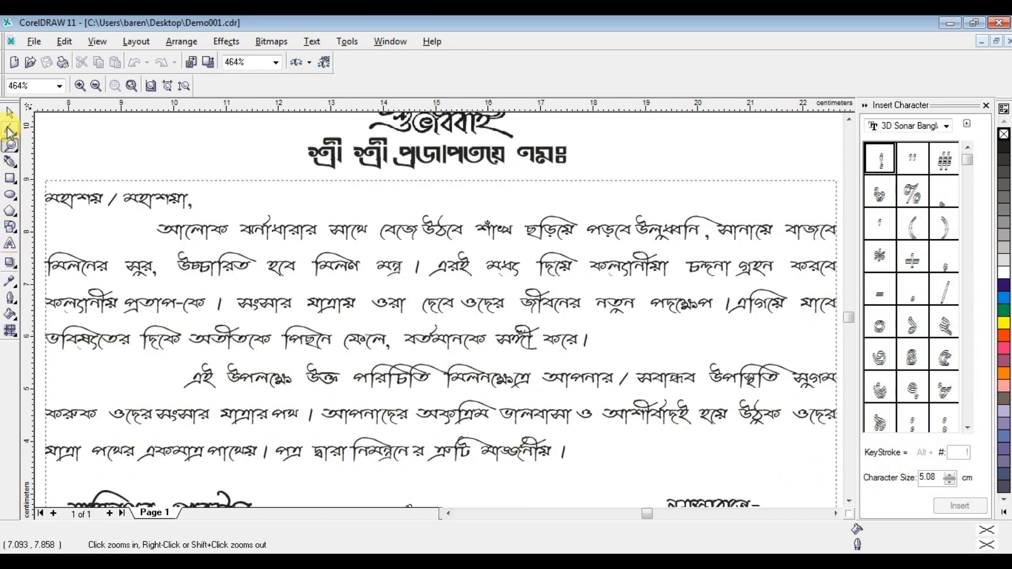
left_click(10, 114)
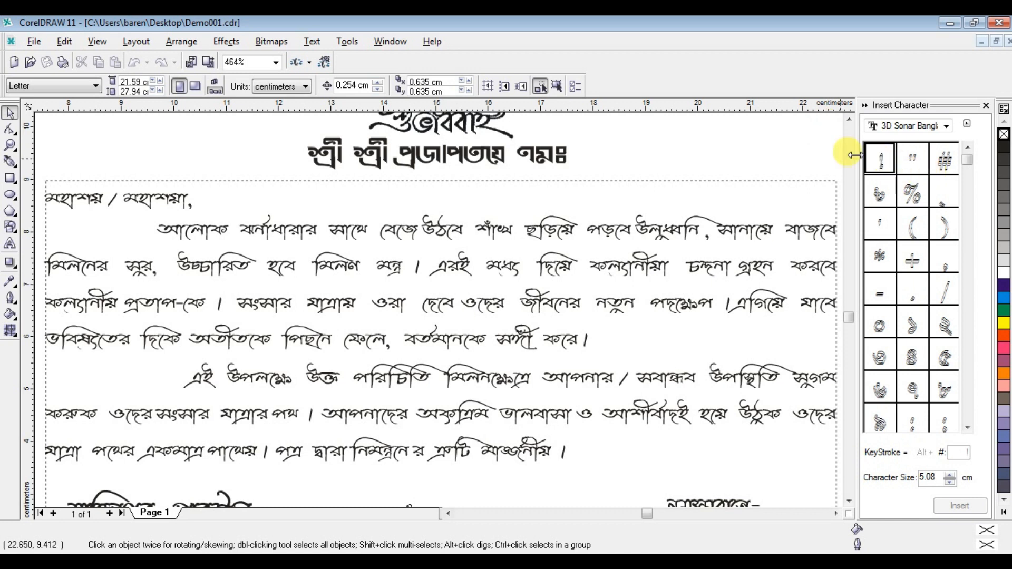
left_click(948, 126)
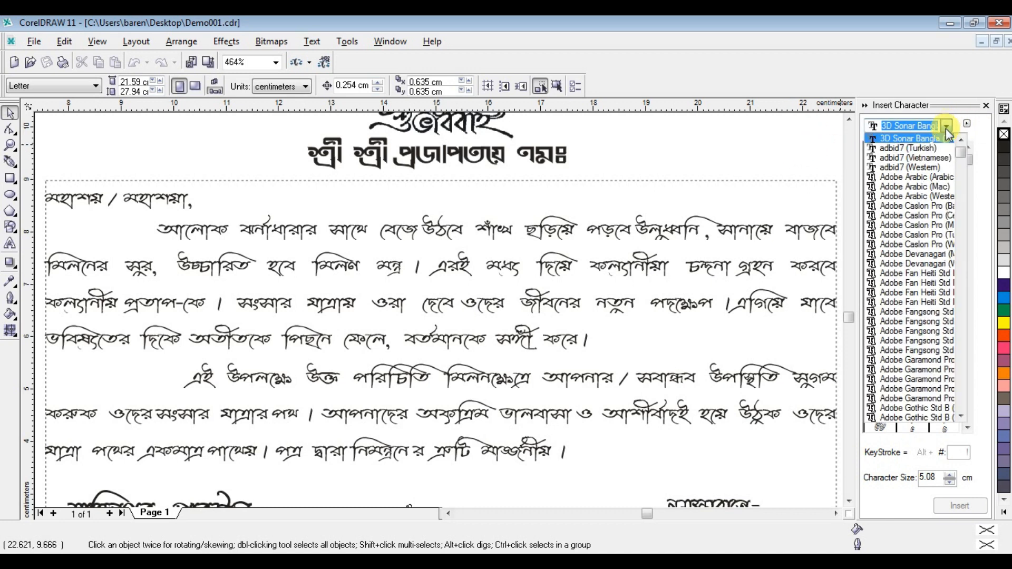
left_click_drag(964, 156, 966, 320)
left_click(928, 410)
left_click(928, 411)
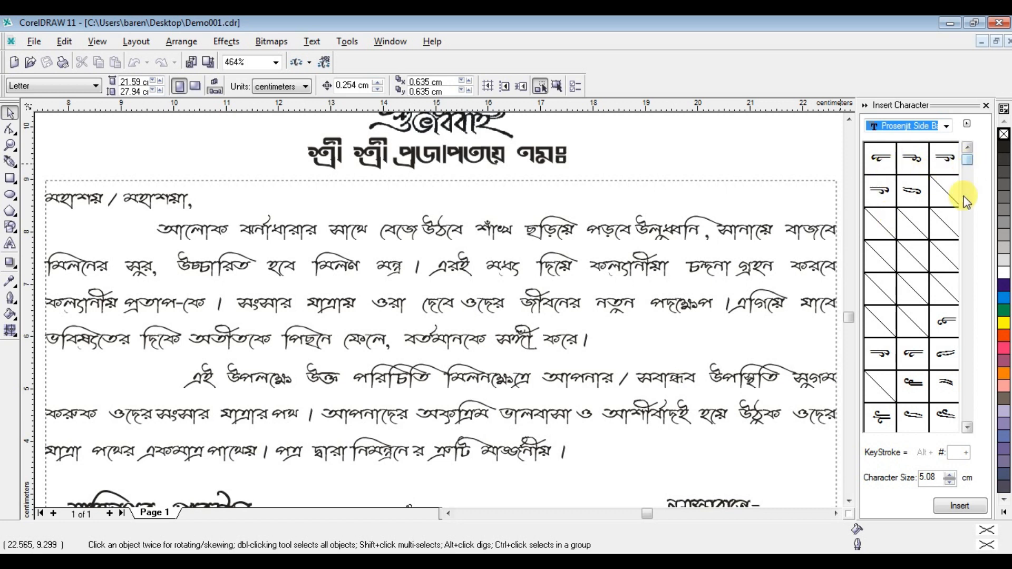
Step: Look through the Prosenjit Side Bar glyphs for a decorative stroke that suits the word endings
left_click(968, 428)
left_click(967, 428)
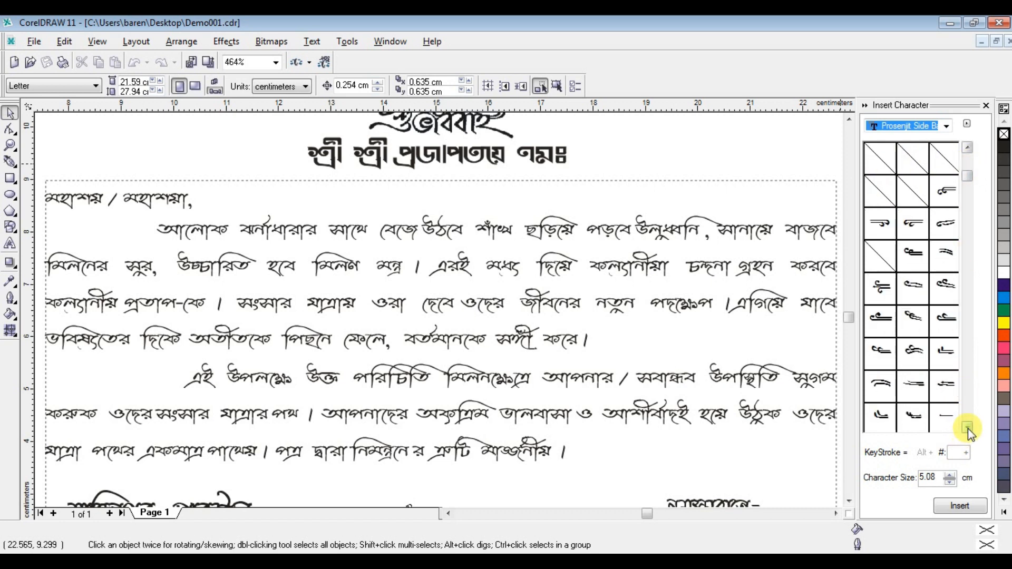
left_click(968, 428)
left_click(968, 429)
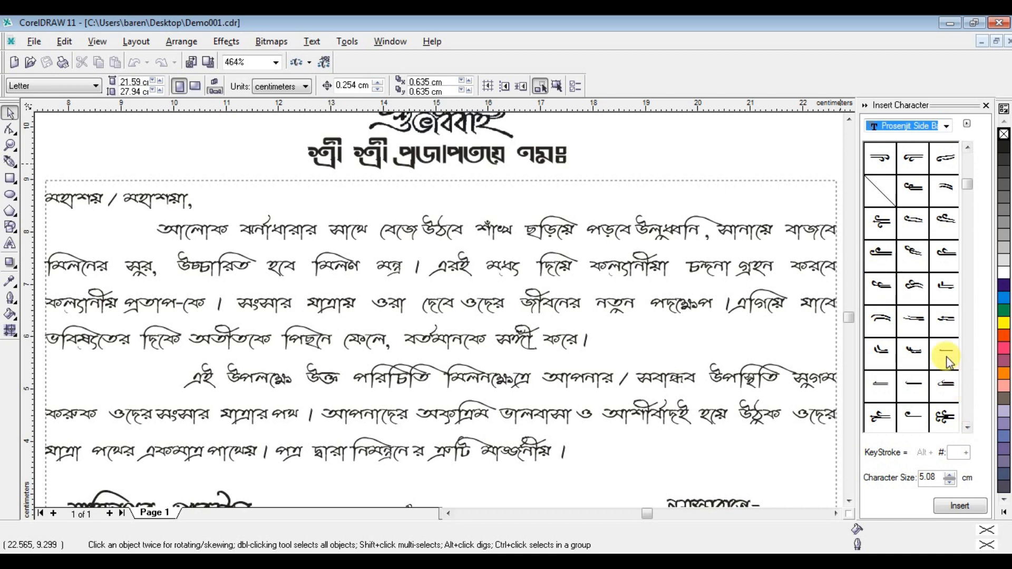
left_click(969, 427)
left_click(969, 427)
left_click(969, 427)
left_click(969, 427)
left_click(970, 427)
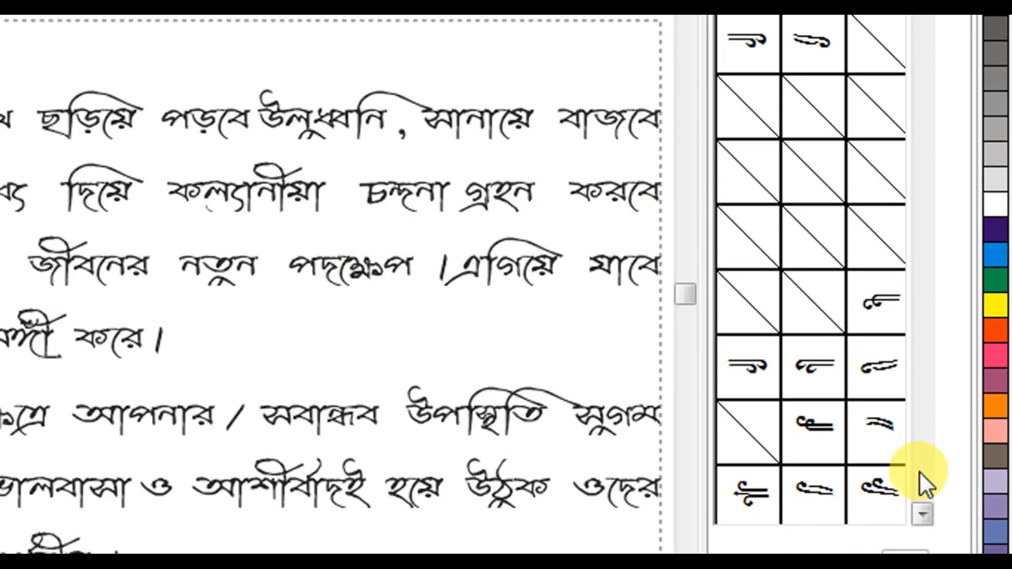
left_click(968, 427)
left_click(968, 427)
left_click(926, 470)
left_click(925, 469)
left_click(925, 469)
left_click(926, 470)
left_click(925, 470)
left_click(925, 470)
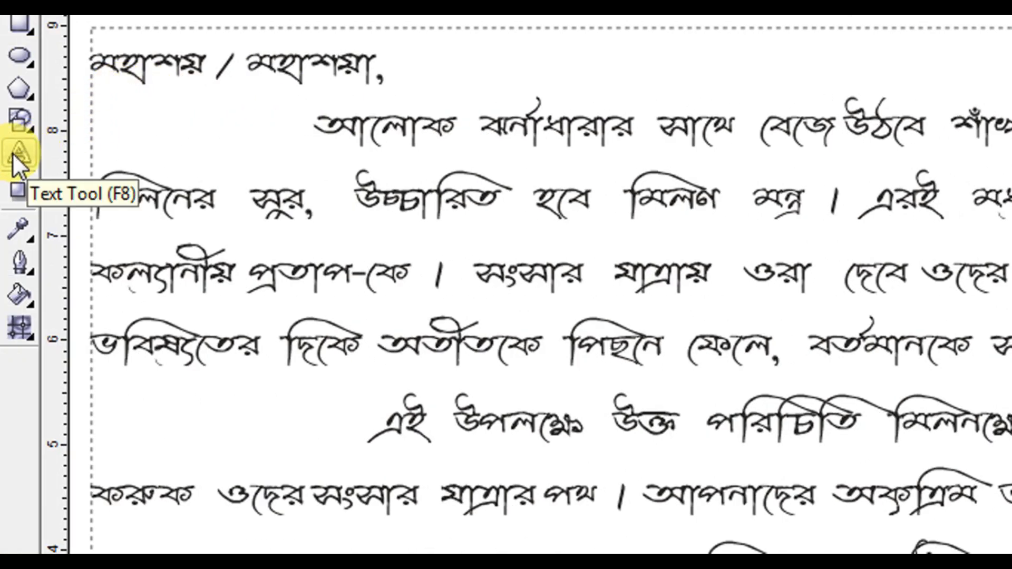
Step: Insert the double-line stroke ornament from Prosenjit Side Bar directly after the first word, মহাশয়, of the salutation
left_click(11, 153)
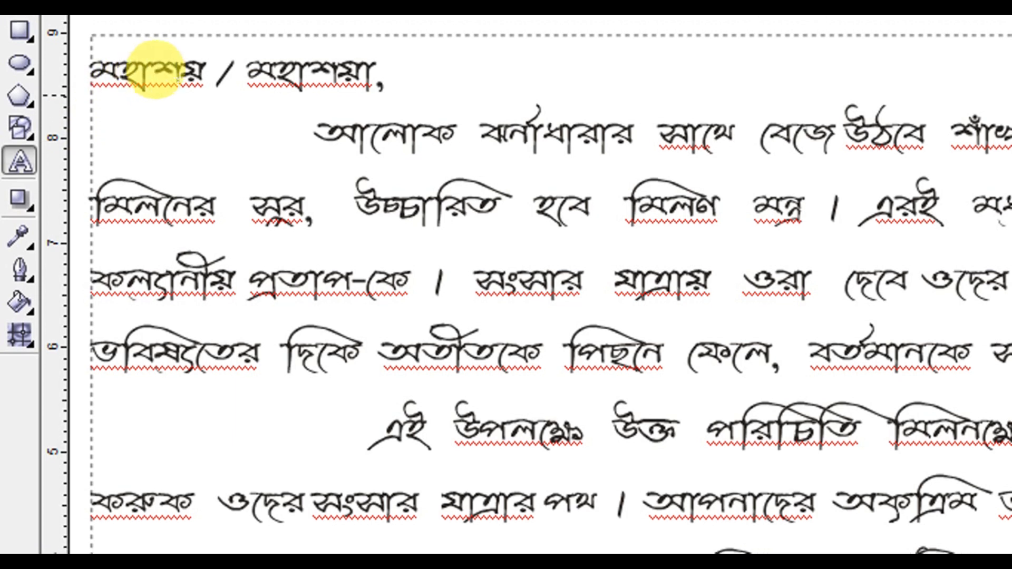
left_click(203, 82)
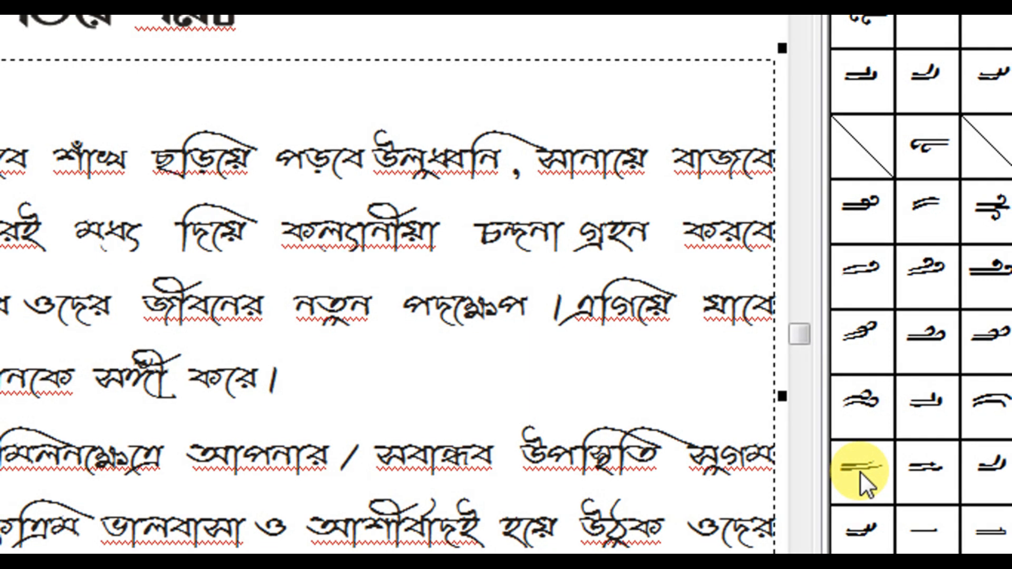
left_click(860, 473)
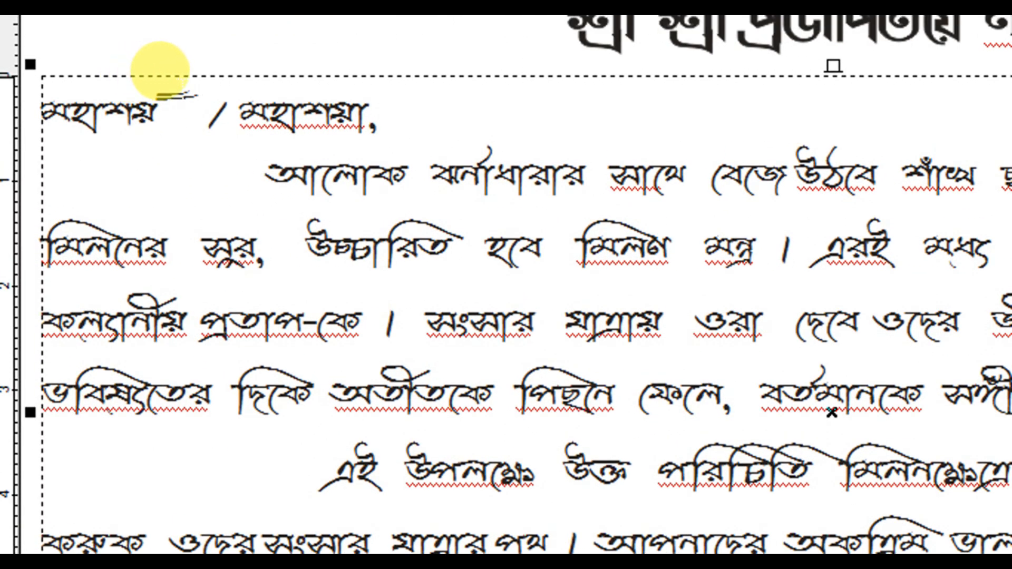
triple_click(215, 104)
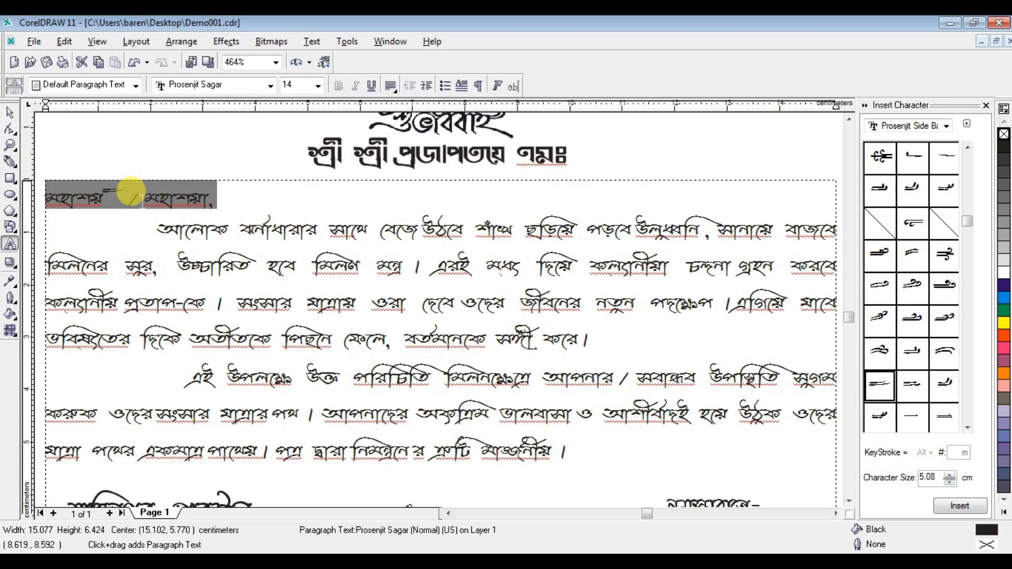
left_click(87, 193)
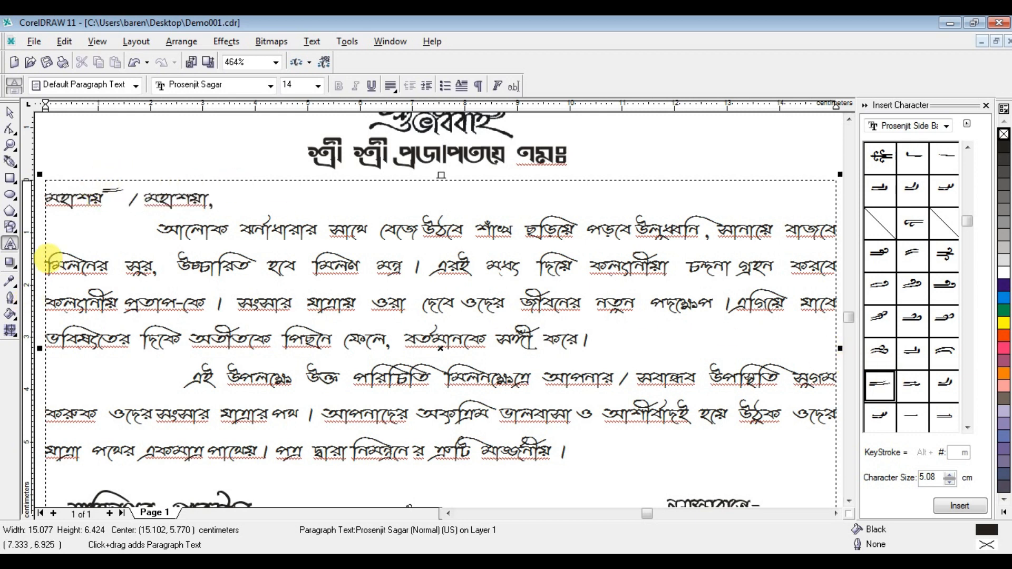
key("Delete")
double_click(885, 390)
left_click_drag(885, 391, 105, 196)
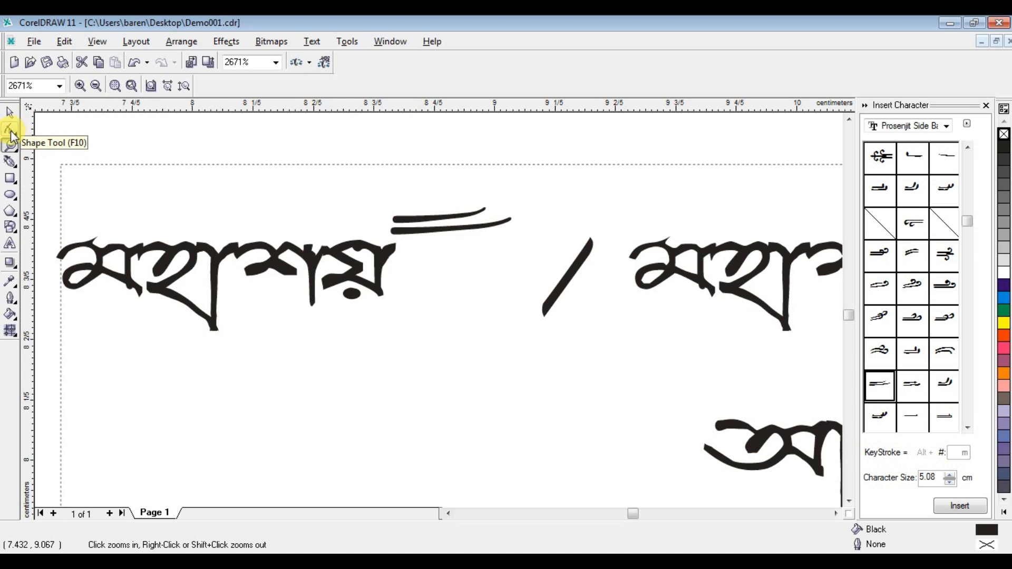
Step: Shift the inserted ornament down with the Shape tool so its strokes join the headline of মহাশয়
left_click(10, 129)
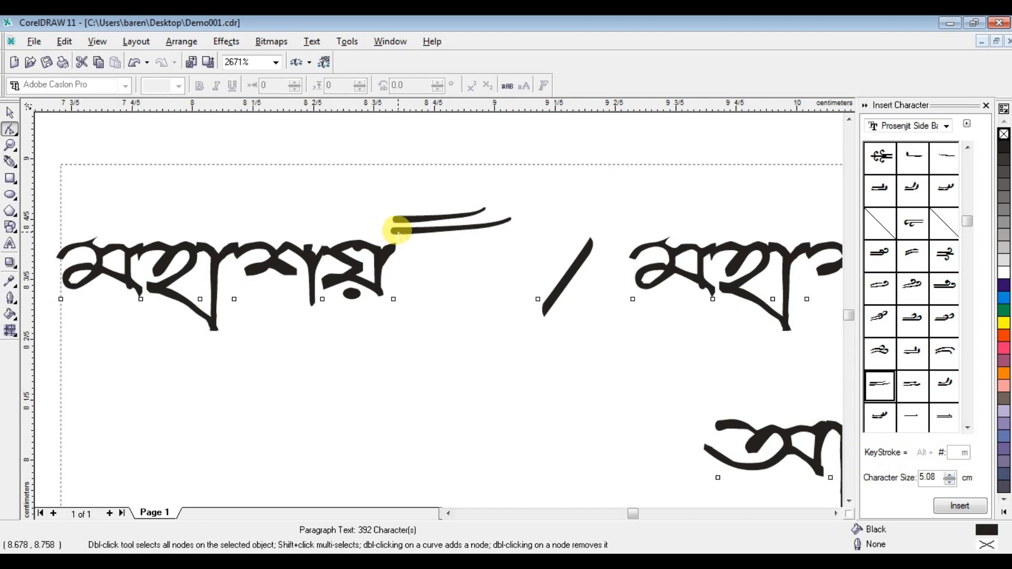
left_click(393, 299)
mouse_move(394, 299)
left_mouse_down()
mouse_move(384, 294)
mouse_move(385, 309)
mouse_move(400, 307)
mouse_move(361, 417)
mouse_move(425, 464)
mouse_move(398, 395)
mouse_move(384, 309)
mouse_move(389, 328)
mouse_move(331, 412)
mouse_move(344, 418)
mouse_move(393, 326)
left_mouse_up()
right_click(474, 239)
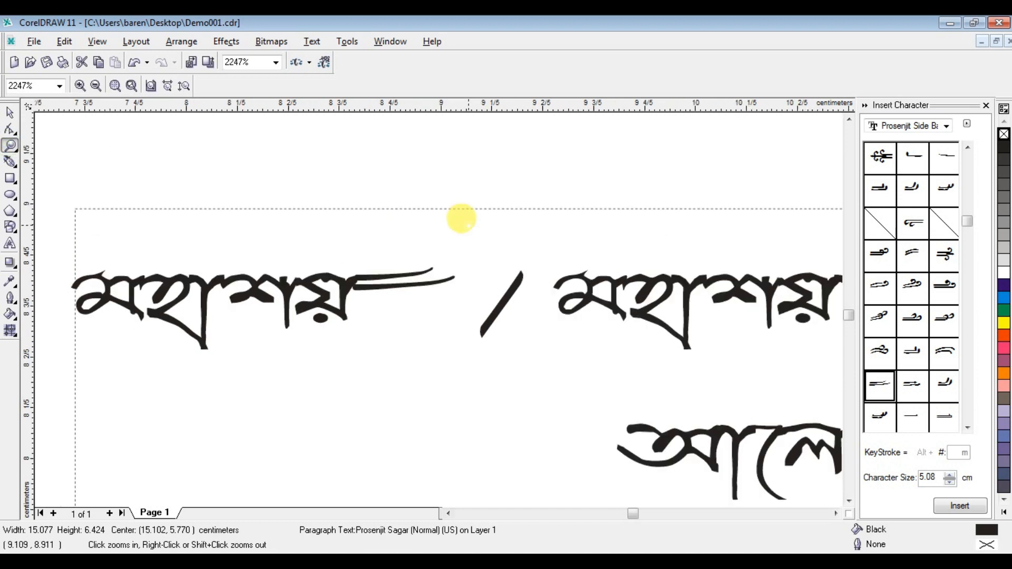
right_click(474, 243)
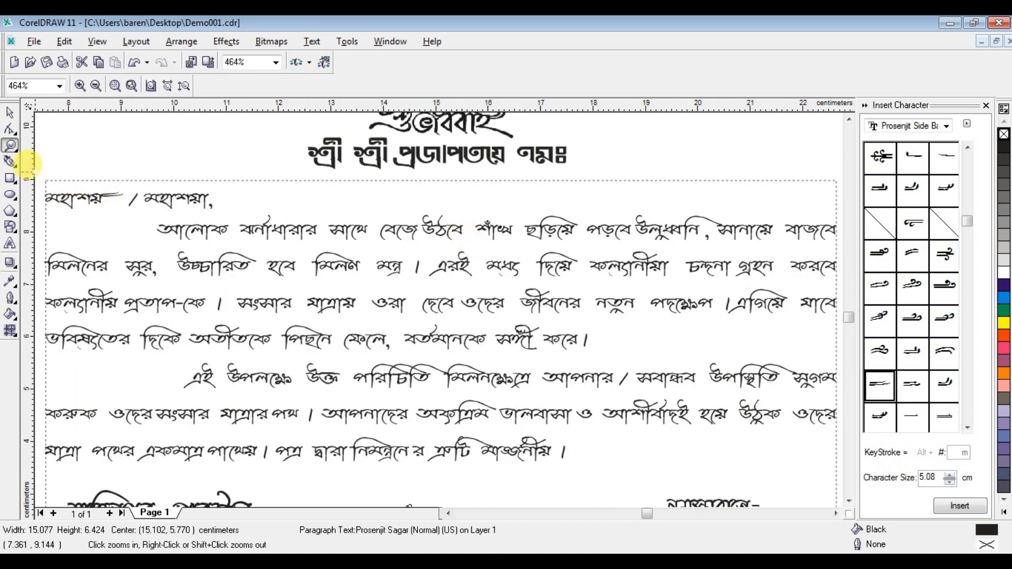
Step: Copy the lowered stroke ornament after মহাশয় and paste it directly after মহাশয়া in the salutation
left_click_drag(35, 168, 758, 450)
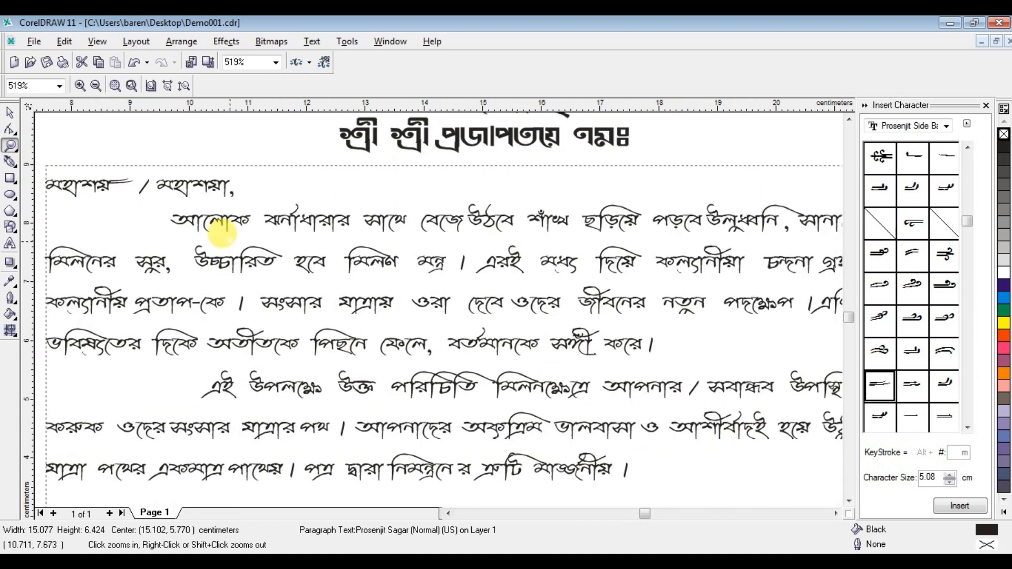
left_click(11, 246)
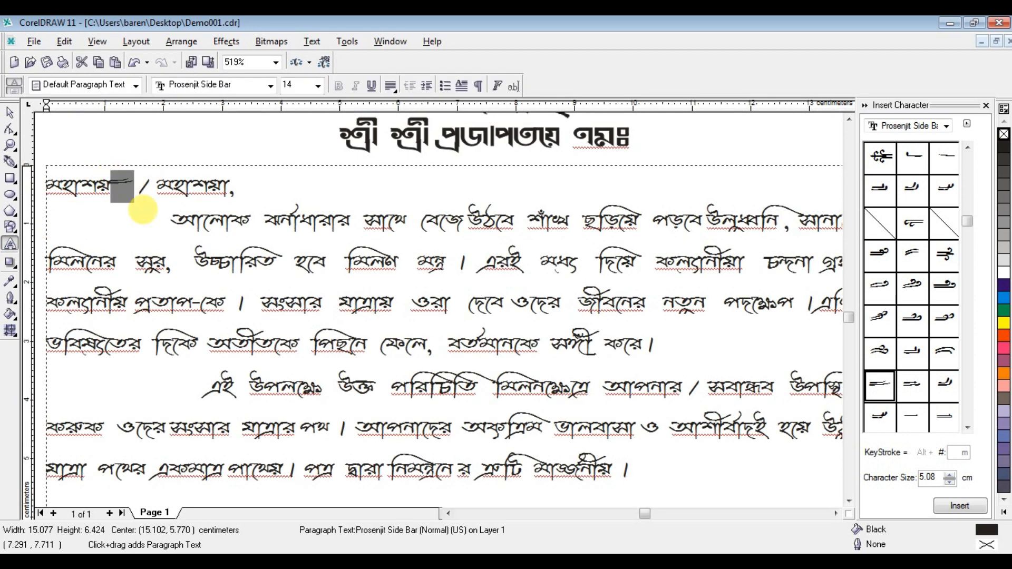
left_click(220, 181)
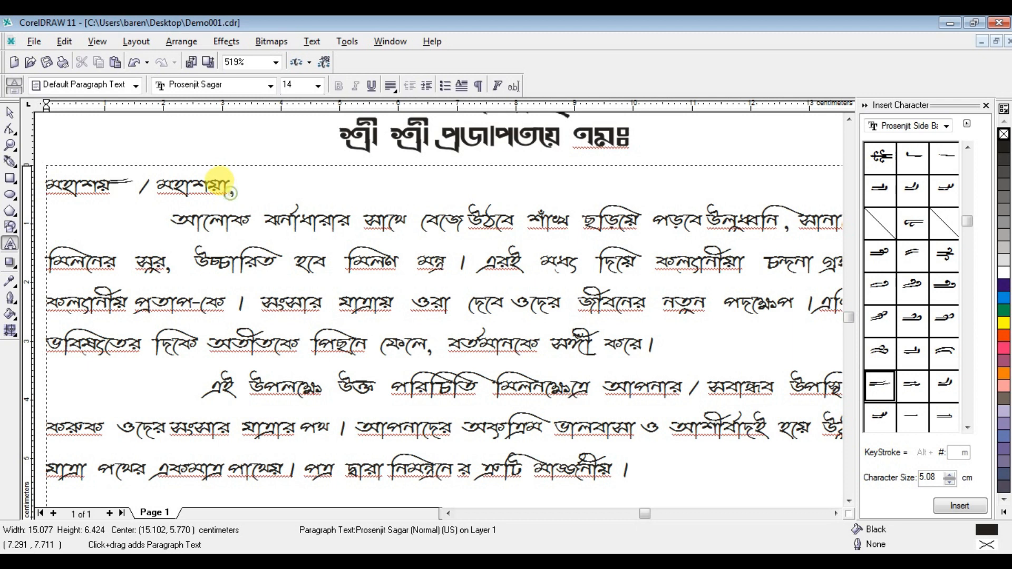
key("ctrl+v")
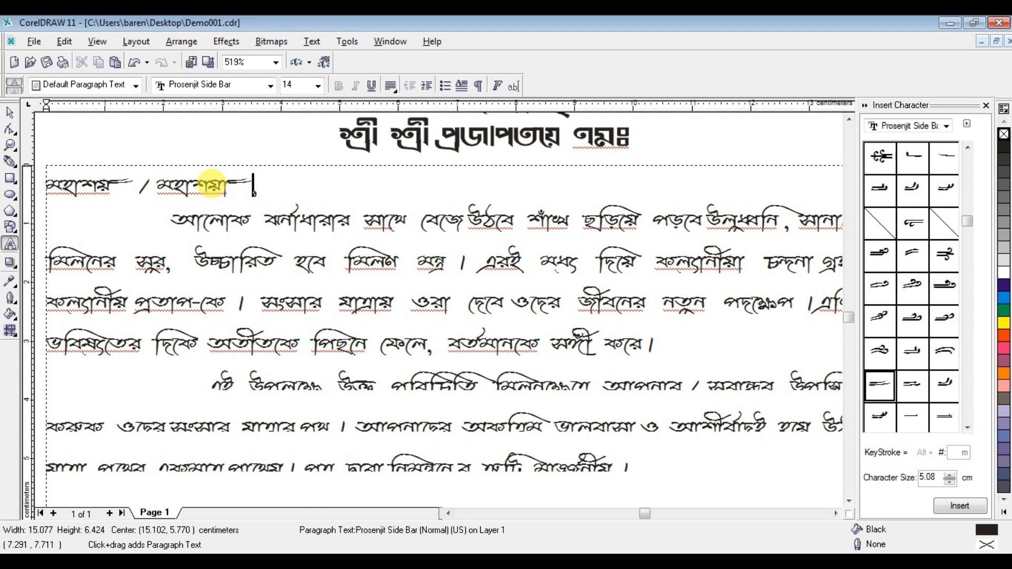
Step: Paste the copied ornament after the words of the body text's first line, from আলোক through উলুধ্বনি
left_click(251, 219)
key("ctrl+v")
left_click(366, 217)
key("ctrl+v")
left_click(484, 217)
key("ctrl+v")
left_click(586, 218)
key("ctrl+v")
left_click(644, 217)
key("ctrl+v")
left_click(772, 218)
key("ctrl+v")
scroll(618, 343, "down", 1)
left_click(830, 261)
key("ctrl+v")
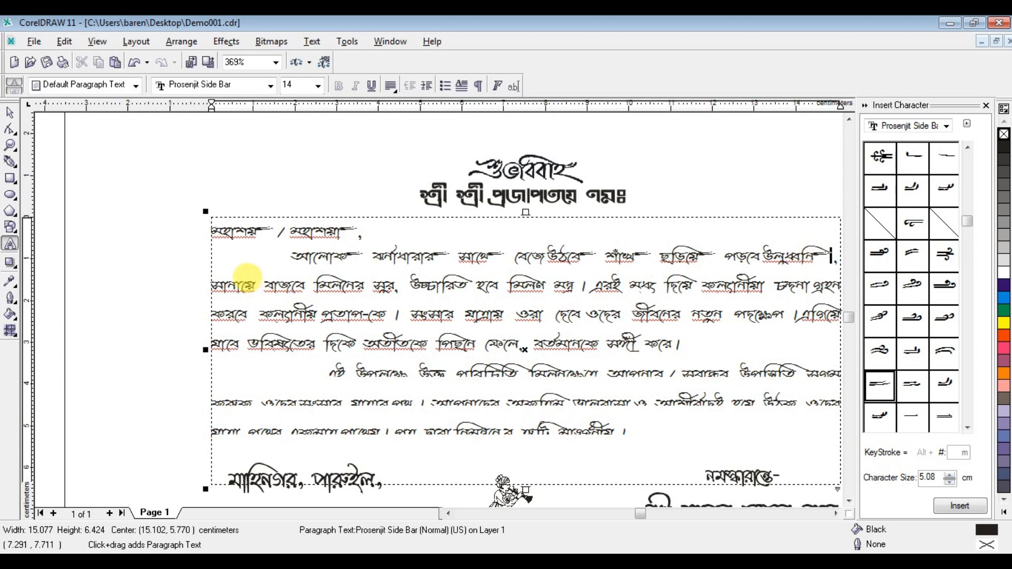
Step: Paste the ornament after the words of the second body line, from সানায়ে through মধ্য
left_click(257, 285)
left_click(395, 279)
key("ctrl+v")
left_click(444, 280)
key("ctrl+v")
left_click(534, 280)
key("ctrl+v")
left_click(580, 280)
key("ctrl+v")
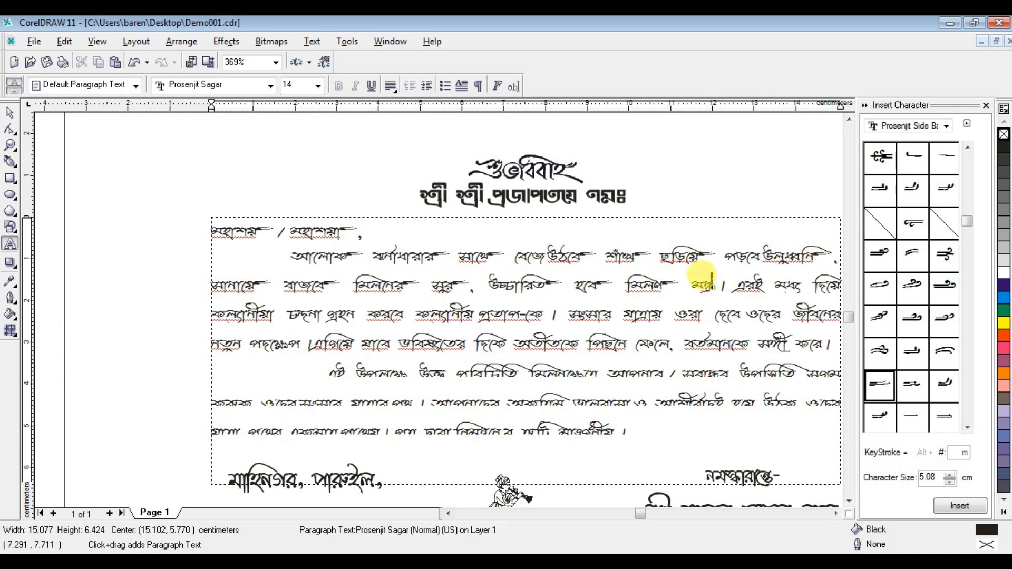
key("ctrl+v")
left_click(802, 283)
key("ctrl+v")
Step: Paste the ornament after the words of the third body line, from দিয়ে through যাত্রায়
left_click(239, 315)
key("ctrl+v")
left_click(326, 313)
key("ctrl+v")
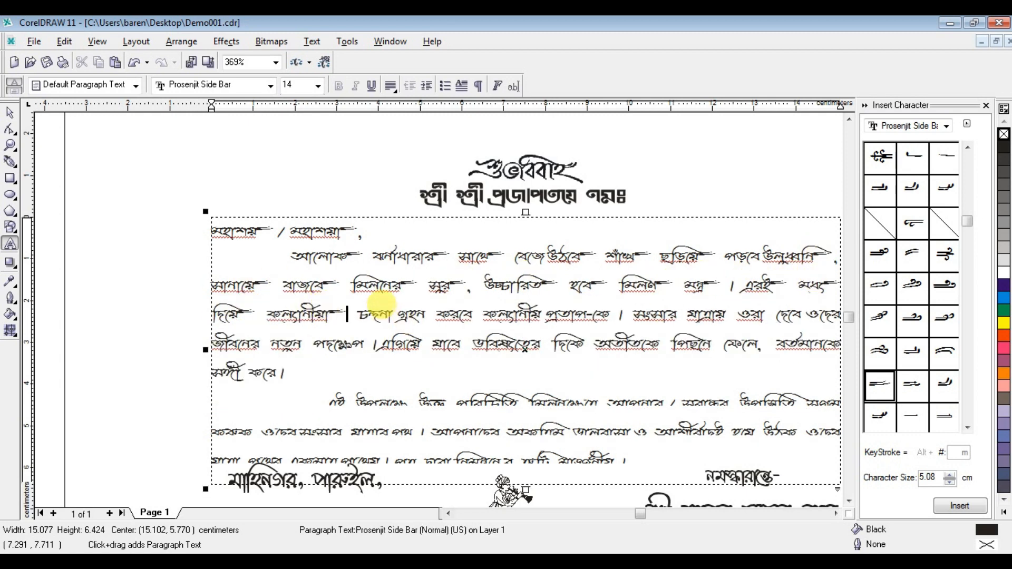
left_click(392, 313)
left_click(509, 312)
key("ctrl+v")
left_click(583, 306)
key("ctrl+v")
left_click(679, 318)
key("ctrl+v")
left_click(751, 317)
key("ctrl+v")
left_click(836, 514)
left_click(764, 329)
key("ctrl+v")
Step: Paste the ornament after the words of the fourth body line, from ওরা through ভবিষ্যতের
left_click(166, 350)
key("ctrl+v")
left_click(217, 350)
key("ctrl+v")
left_click(271, 350)
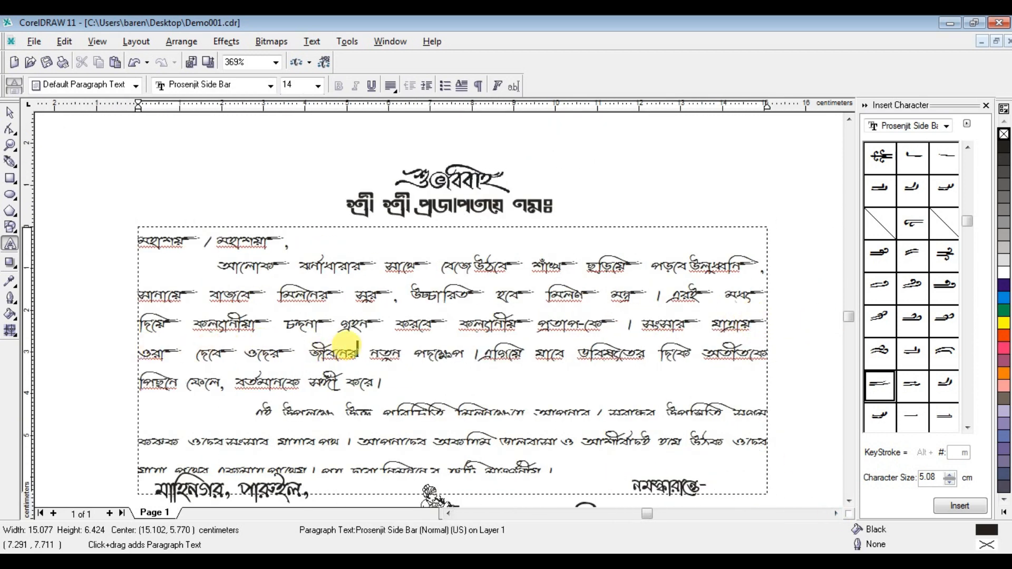
left_click(482, 349)
key("ctrl+v")
left_click(586, 345)
key("ctrl+v")
left_click(635, 348)
key("ctrl+v")
left_click(708, 350)
key("ctrl+v")
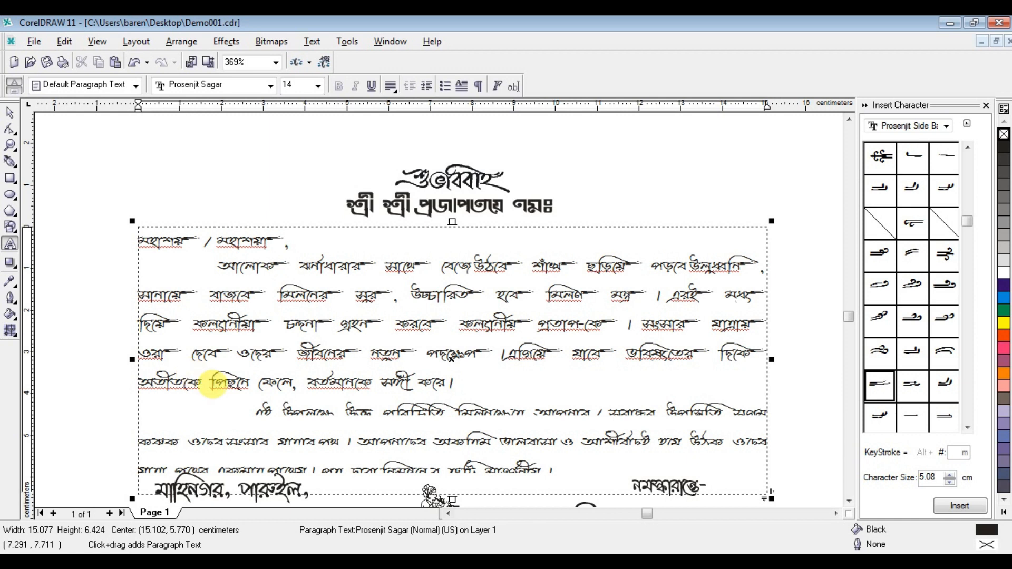
Step: Paste the ornament after the remaining words of the first body paragraph up to করে, and after এই opening the second
left_click(327, 379)
key("ctrl+v")
left_click(422, 379)
key("ctrl+v")
left_click(477, 381)
key("ctrl+v")
left_click(529, 391)
key("ctrl+v")
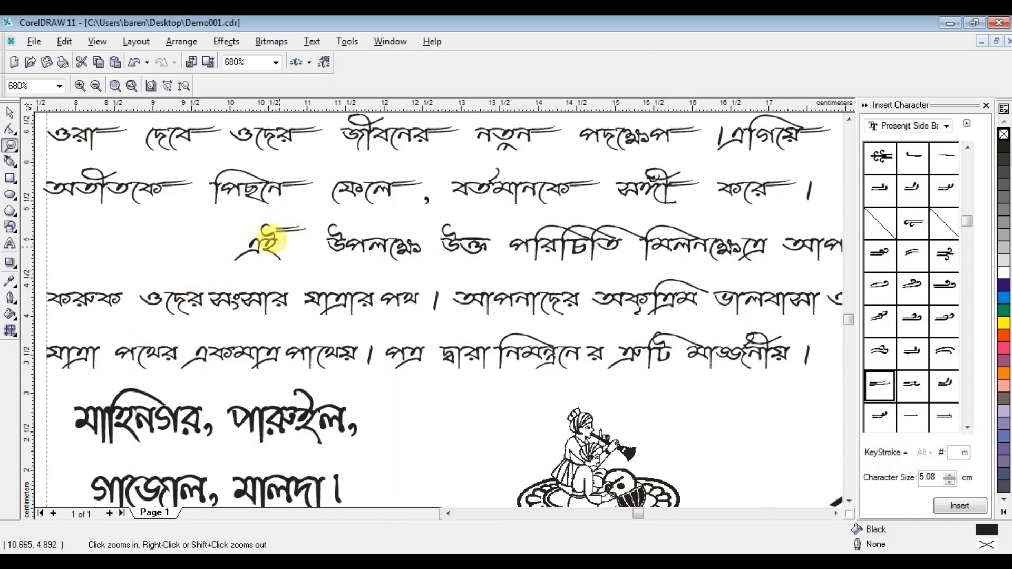
Step: Shift the ornament after এই down with the Shape tool so its strokes meet the word's headline
left_click_drag(228, 207, 397, 296)
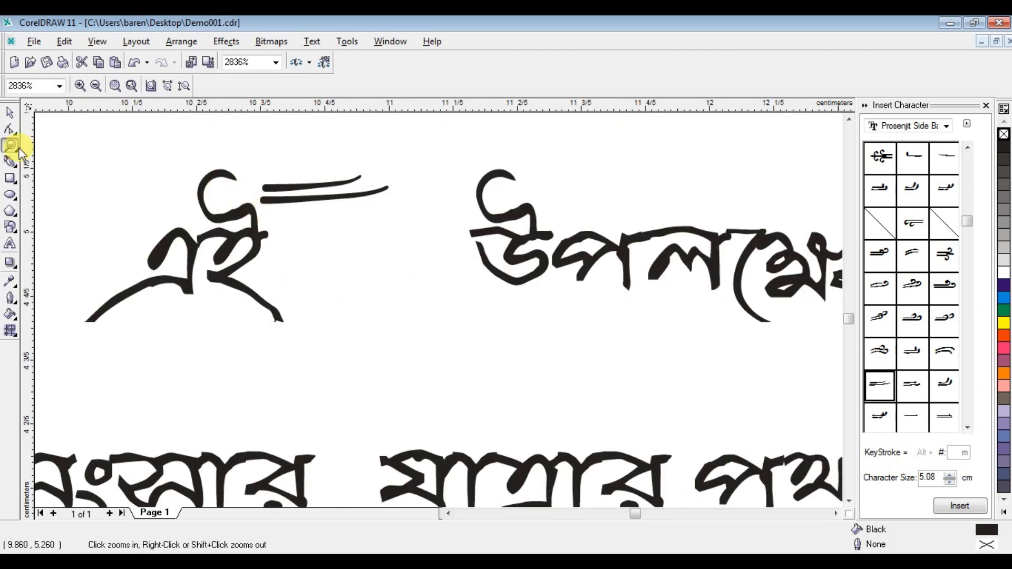
left_click(10, 131)
left_click(272, 199)
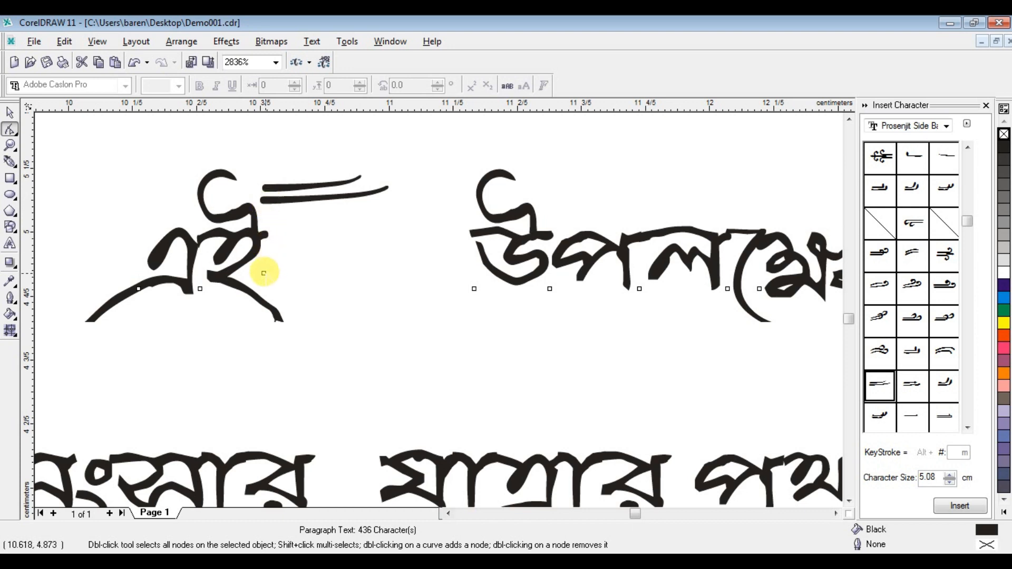
left_click_drag(264, 273, 268, 319)
left_click(10, 145)
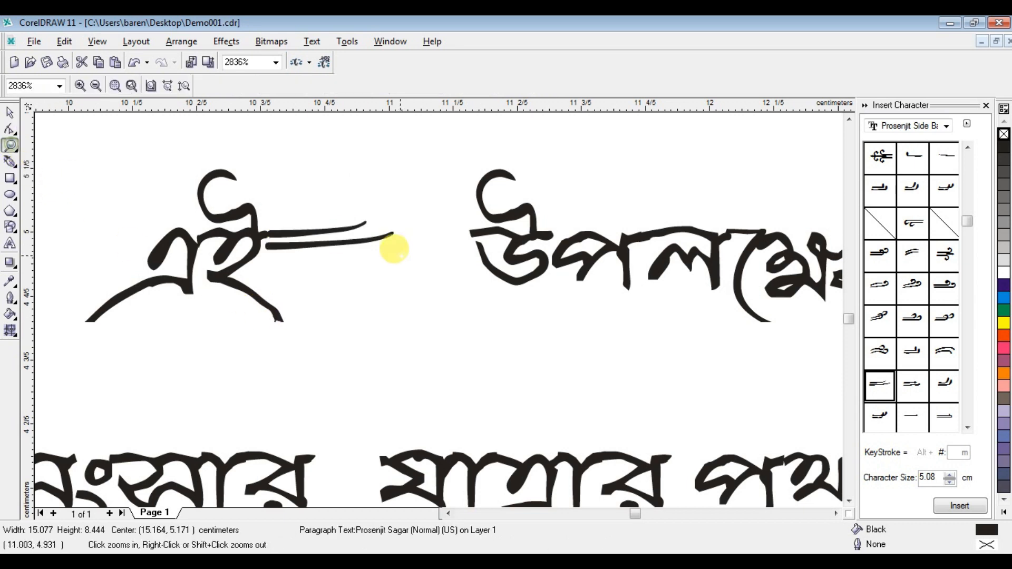
right_click(393, 247)
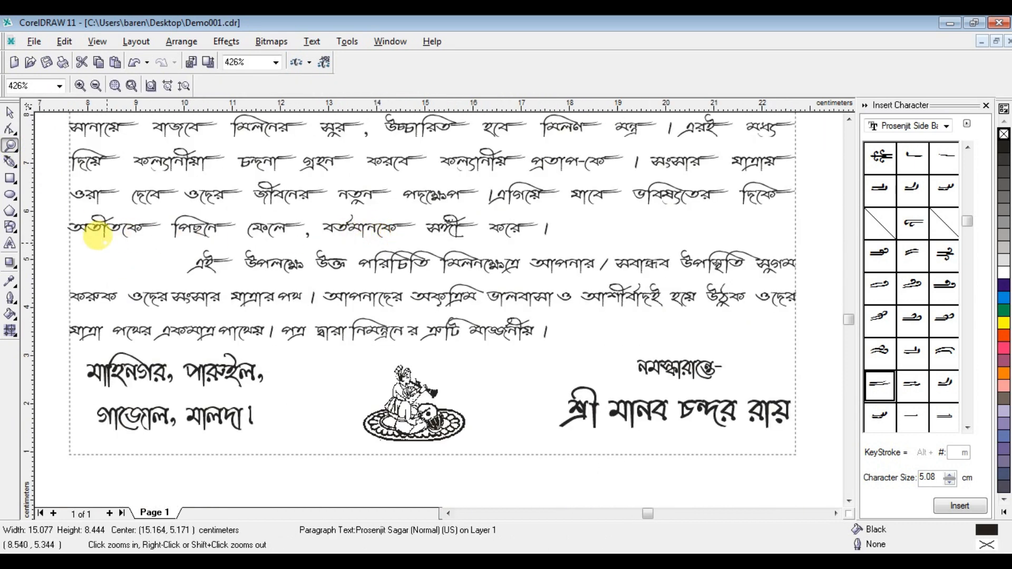
Step: Copy the lowered ornament after এই and paste it after the second paragraph's first-line words, from উপলক্ষে through সবান্ধব
left_click(10, 243)
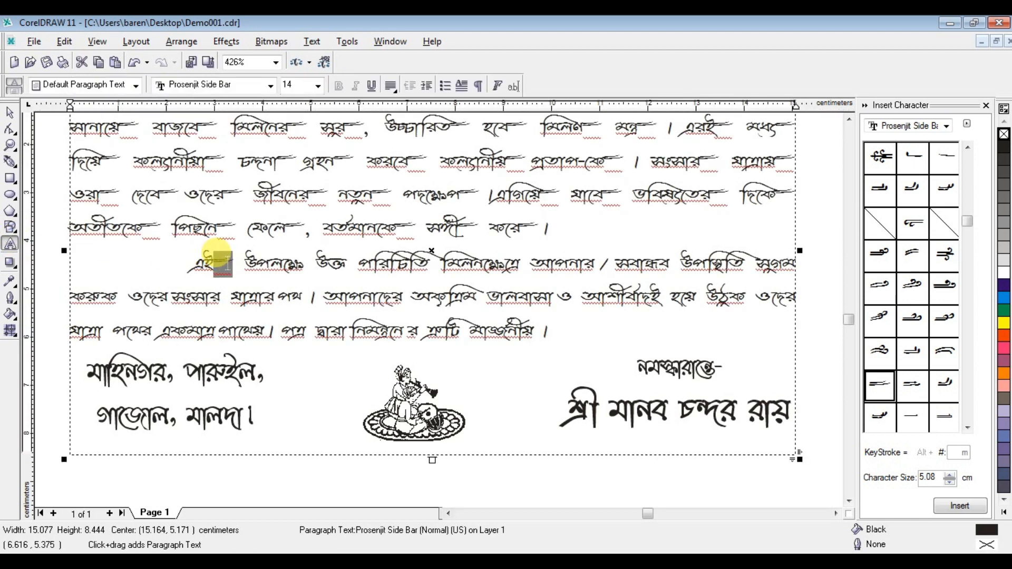
left_click(306, 262)
key("ctrl+v")
left_click(355, 264)
key("ctrl+v")
left_click(472, 264)
key("ctrl+v")
left_click(572, 265)
key("ctrl+v")
left_click(789, 257)
key("ctrl+v")
Step: Paste the ornament after the words of the second paragraph's second line, from উপস্থিতি through অকৃত্রিম
left_click(124, 286)
key("ctrl+v")
left_click(175, 296)
key("ctrl+v")
left_click(257, 289)
key("ctrl+v")
key("ctrl+v")
left_click(516, 288)
key("ctrl+v")
left_click(640, 289)
key("ctrl+v")
left_click(780, 289)
key("ctrl+v")
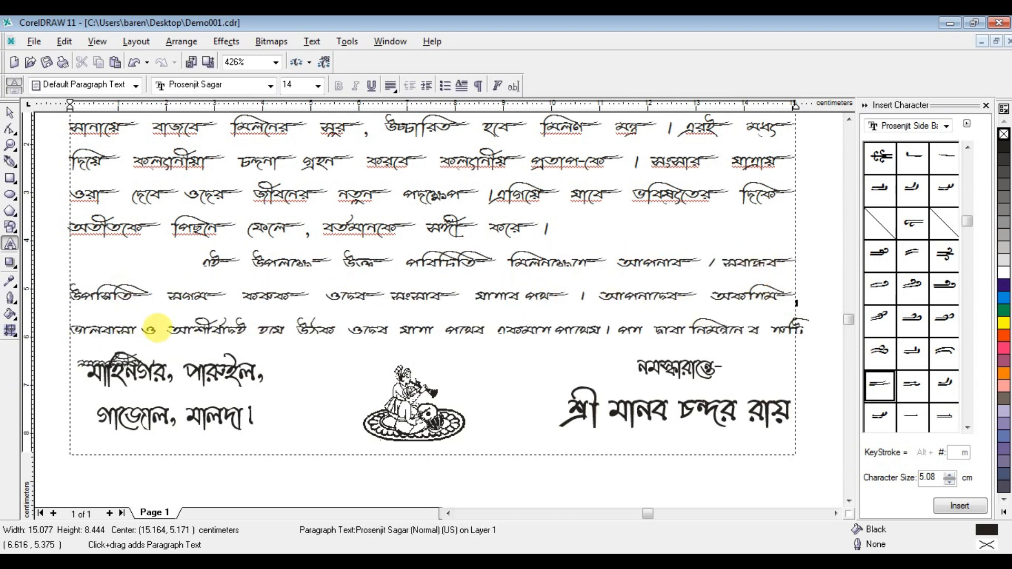
Step: Paste the ornament after the words of the second paragraph's third line, from ভালবাসা through একমাত্র
left_click(141, 328)
key("ctrl+v")
left_click(172, 327)
key("ctrl+v")
left_click(288, 332)
key("ctrl+v")
left_click(346, 326)
key("ctrl+v")
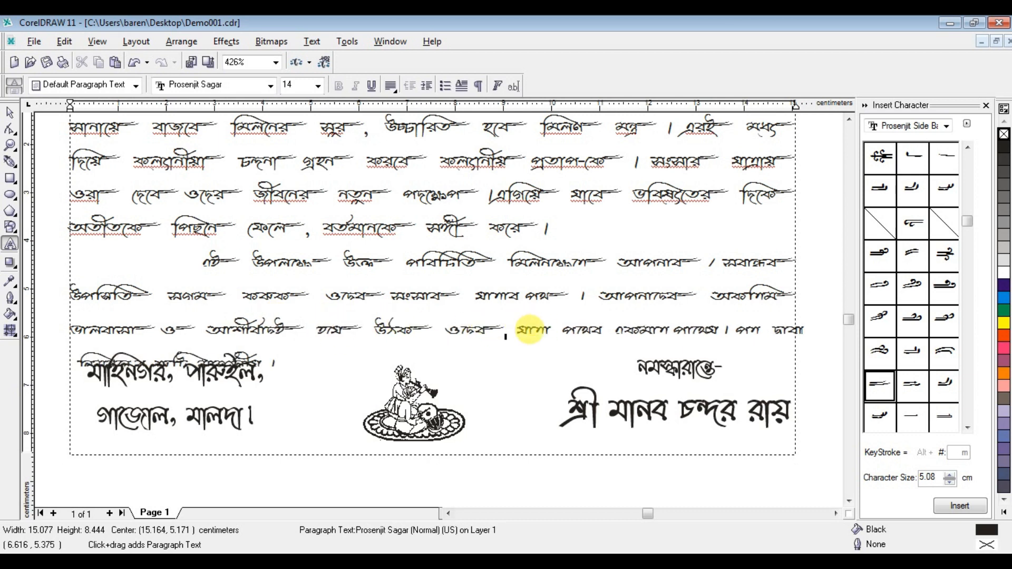
left_click(549, 330)
key("ctrl+v")
left_click(620, 328)
key("ctrl+v")
left_click(702, 325)
key("ctrl+v")
left_click(764, 324)
key("ctrl+v")
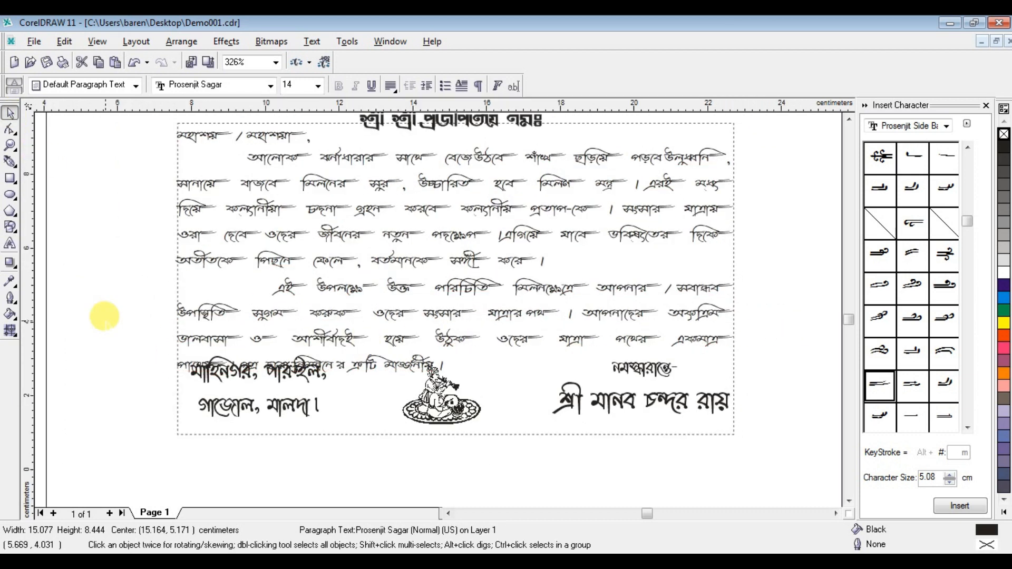
Step: Move the address text below the paragraph's closing line and paste the ornament after that line's words, starting with পাথেয়
left_click_drag(249, 375, 255, 406)
left_click(8, 244)
left_click(247, 357)
key("ctrl+v")
scroll(307, 357, "up", 1)
left_click(364, 383)
key("ctrl+v")
left_click(420, 381)
key("ctrl+v")
left_click(511, 376)
key("ctrl+v")
Step: Reposition the body paragraph slightly and shorten its text frame to a height of about 7.8 cm
scroll(515, 338, "down", 3)
left_click_drag(419, 236, 395, 236)
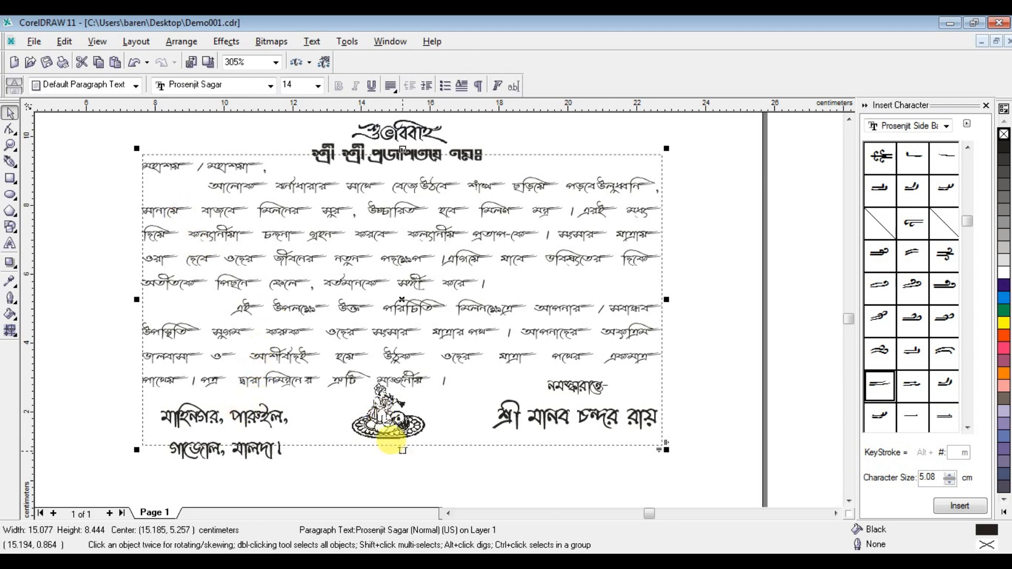
left_click_drag(391, 442, 390, 420)
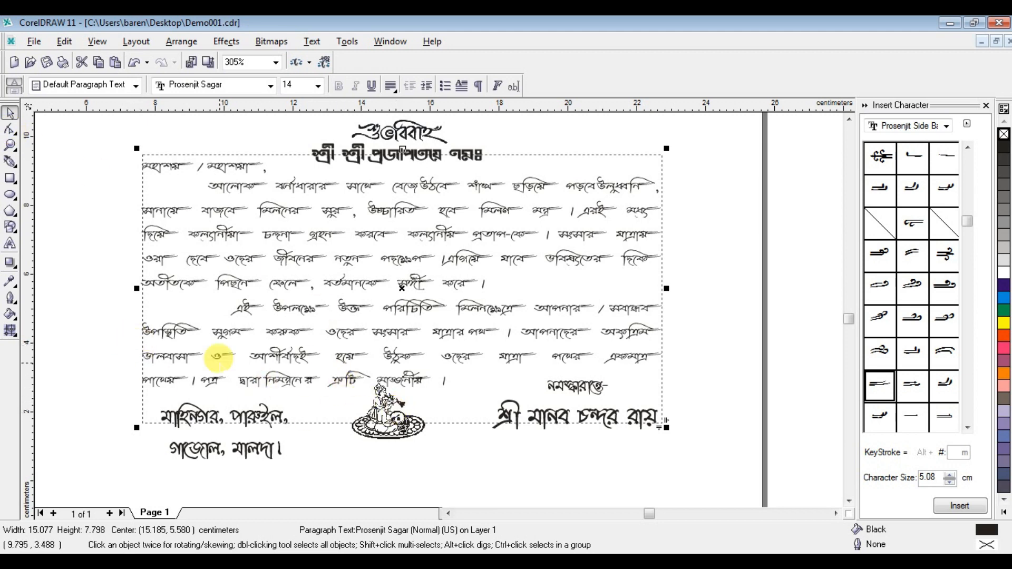
Step: Tighten the paragraph's line spacing with the Shape tool so the closing line clears the illustration, and deselect the text
left_click(11, 132)
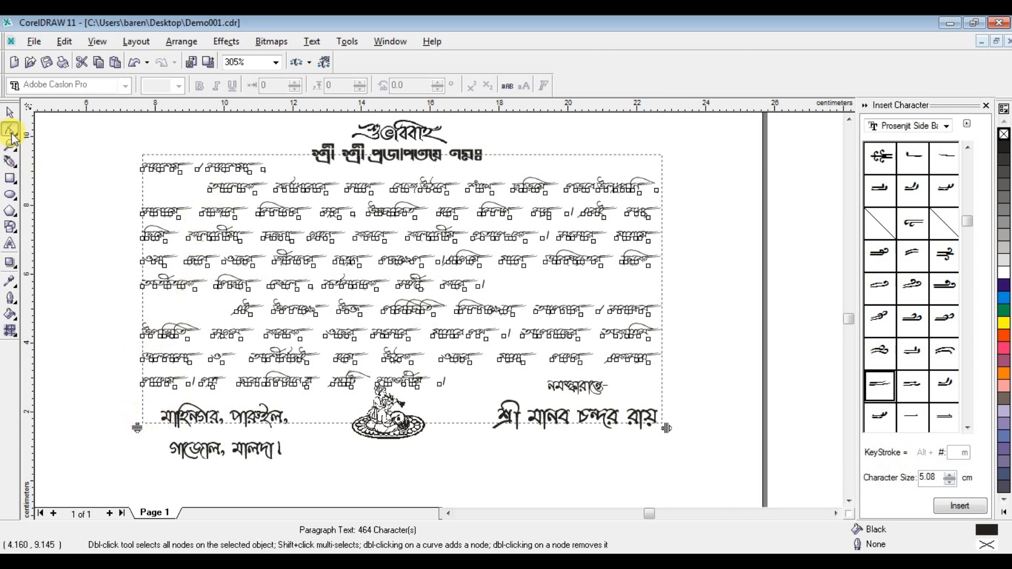
mouse_move(136, 427)
left_mouse_down()
mouse_move(122, 403)
mouse_move(122, 414)
left_mouse_up()
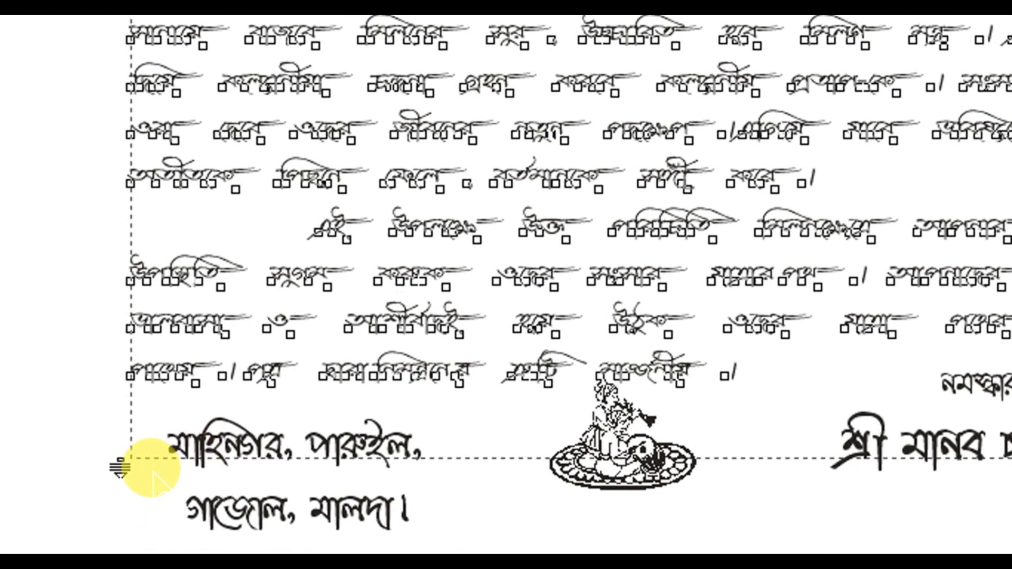
left_click_drag(120, 470, 129, 410)
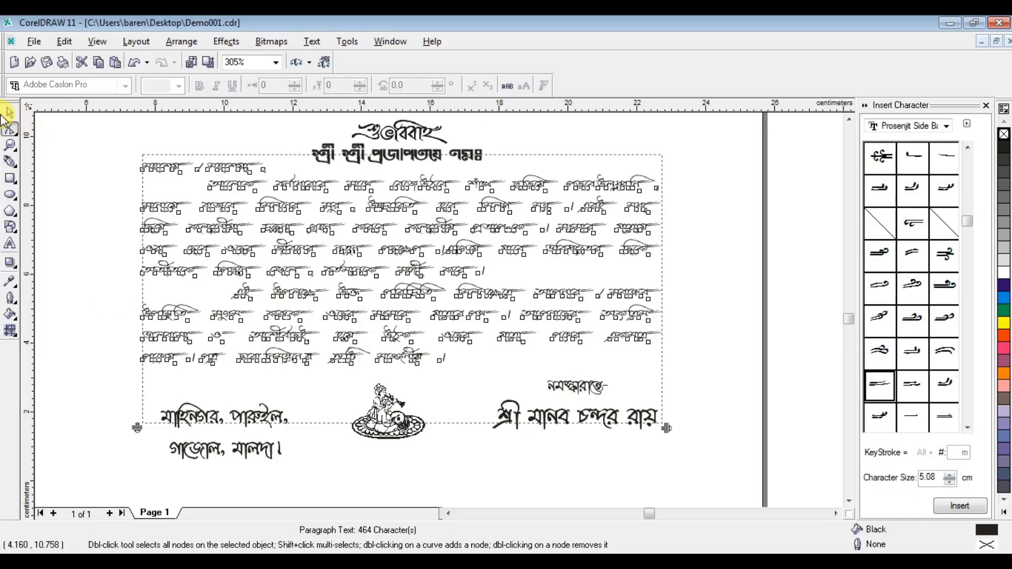
left_click(10, 113)
left_click(66, 150)
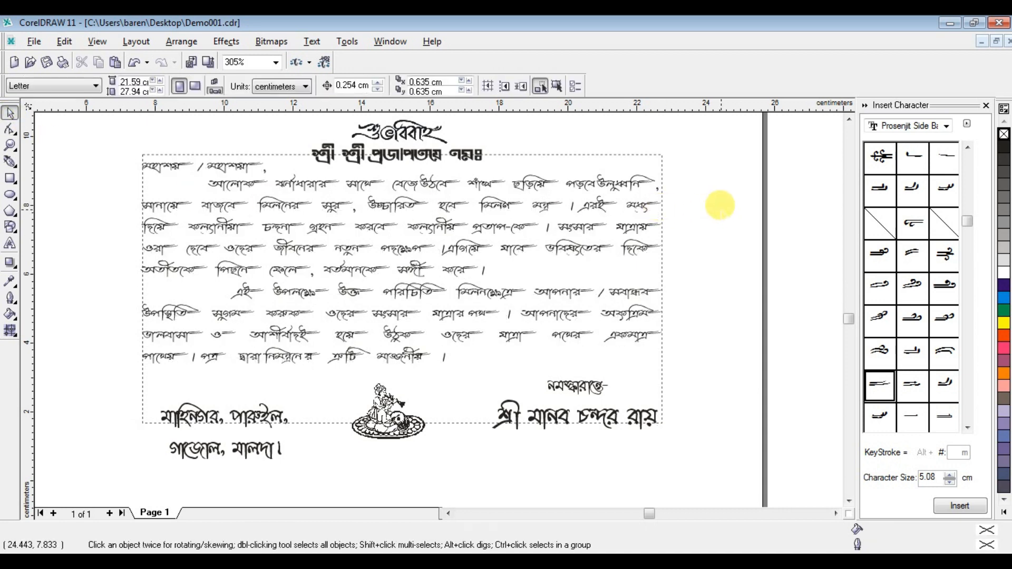
key("z")
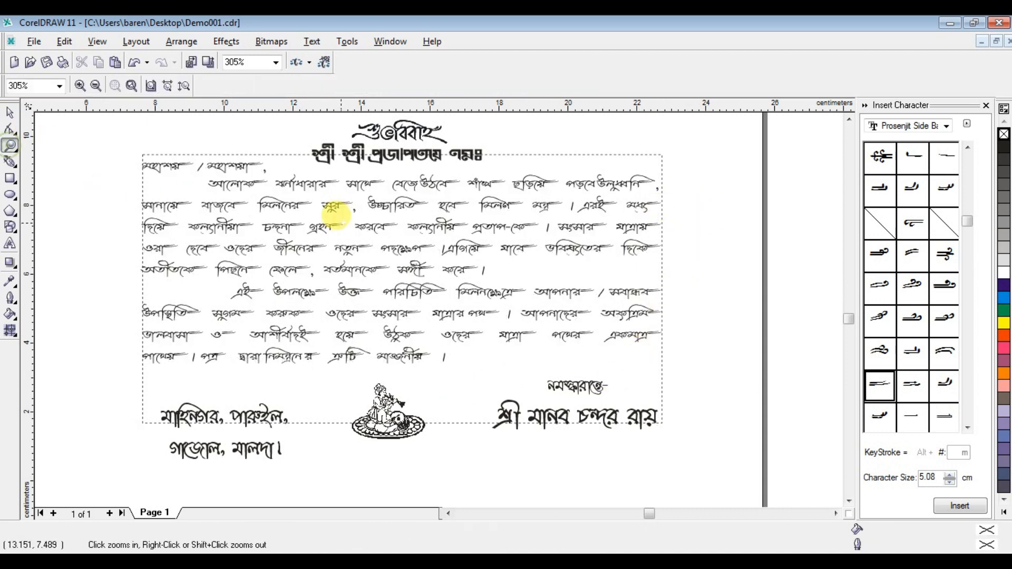